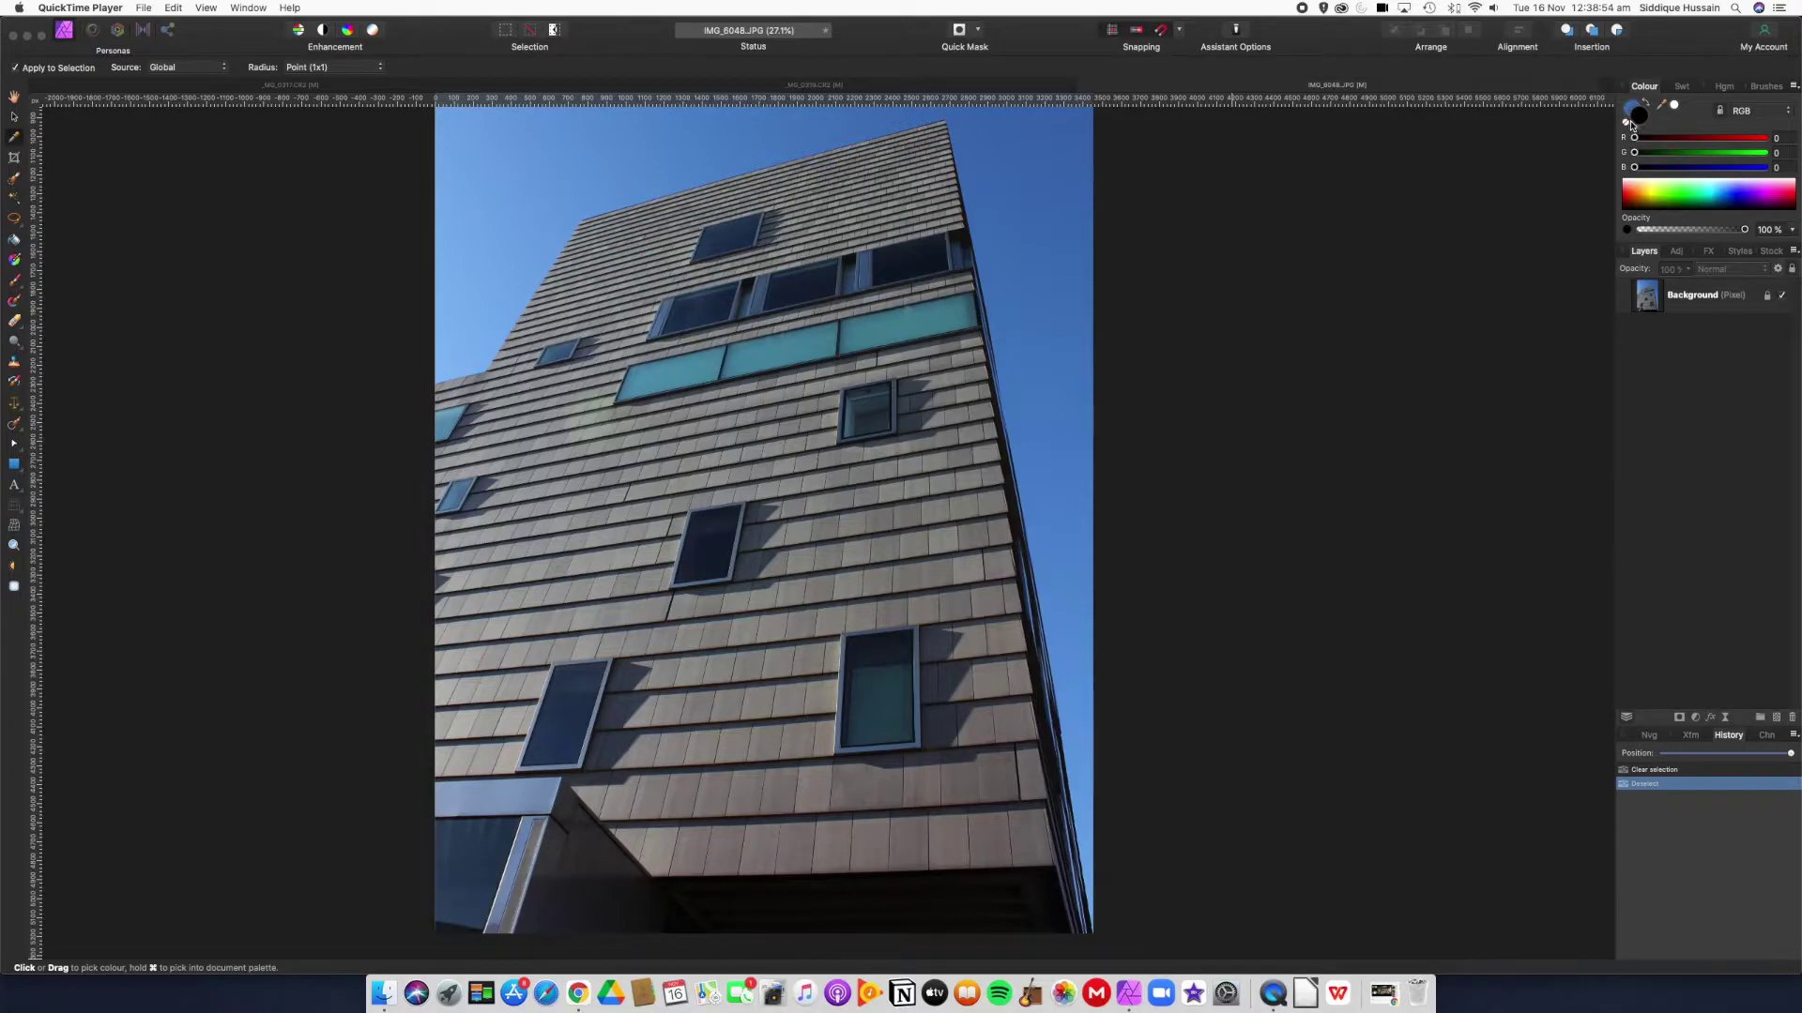
- Sample the teal of the window band and lay a first brush dab on the wall
left_click(26, 147)
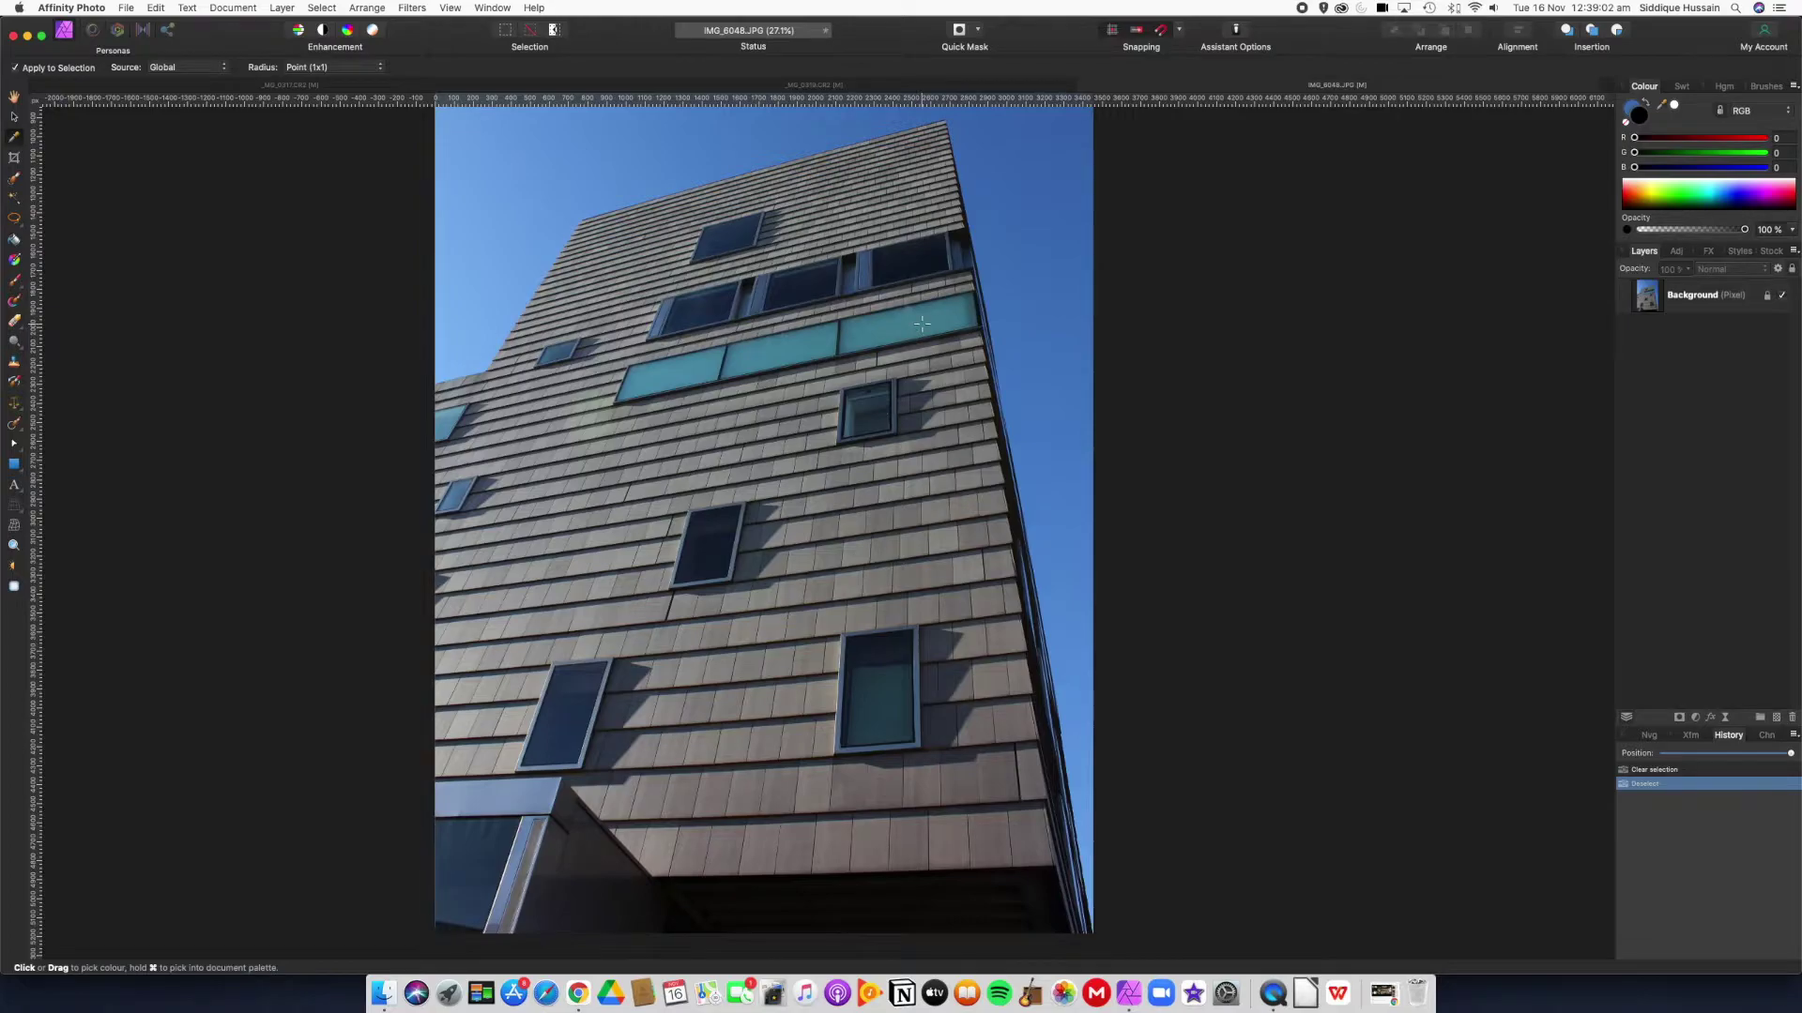
left_click(930, 324)
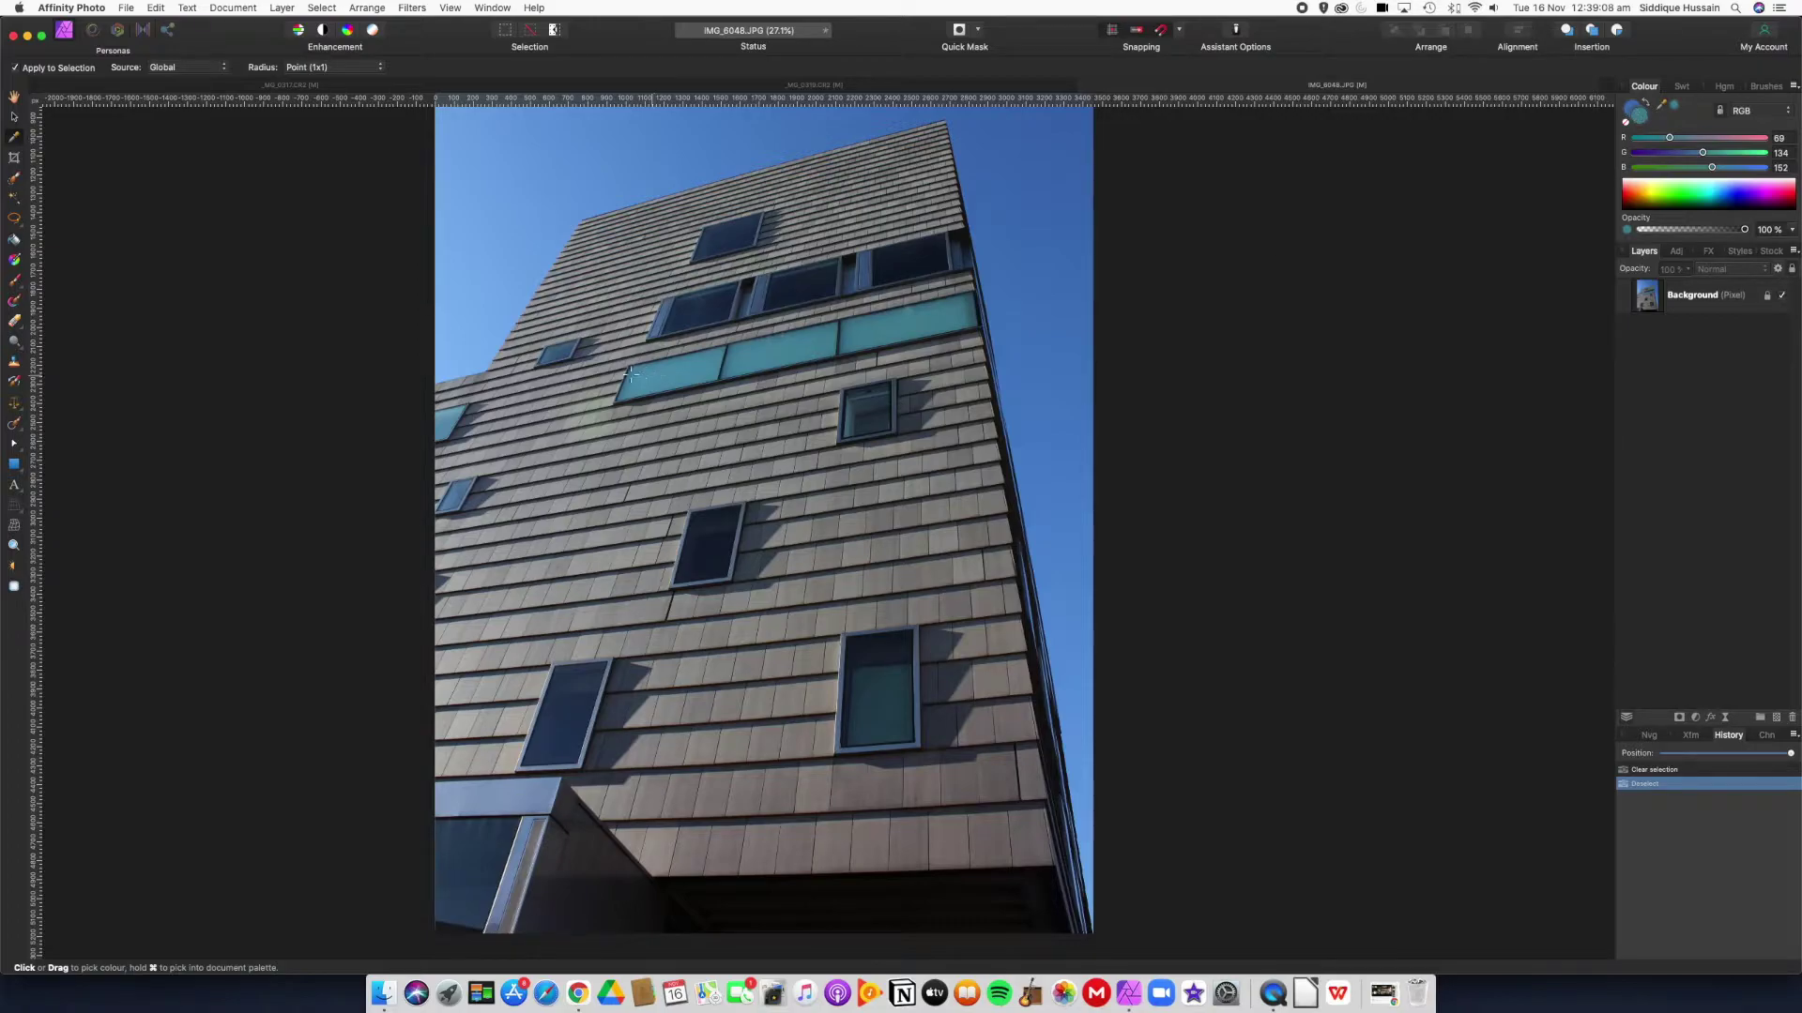
left_click(16, 281)
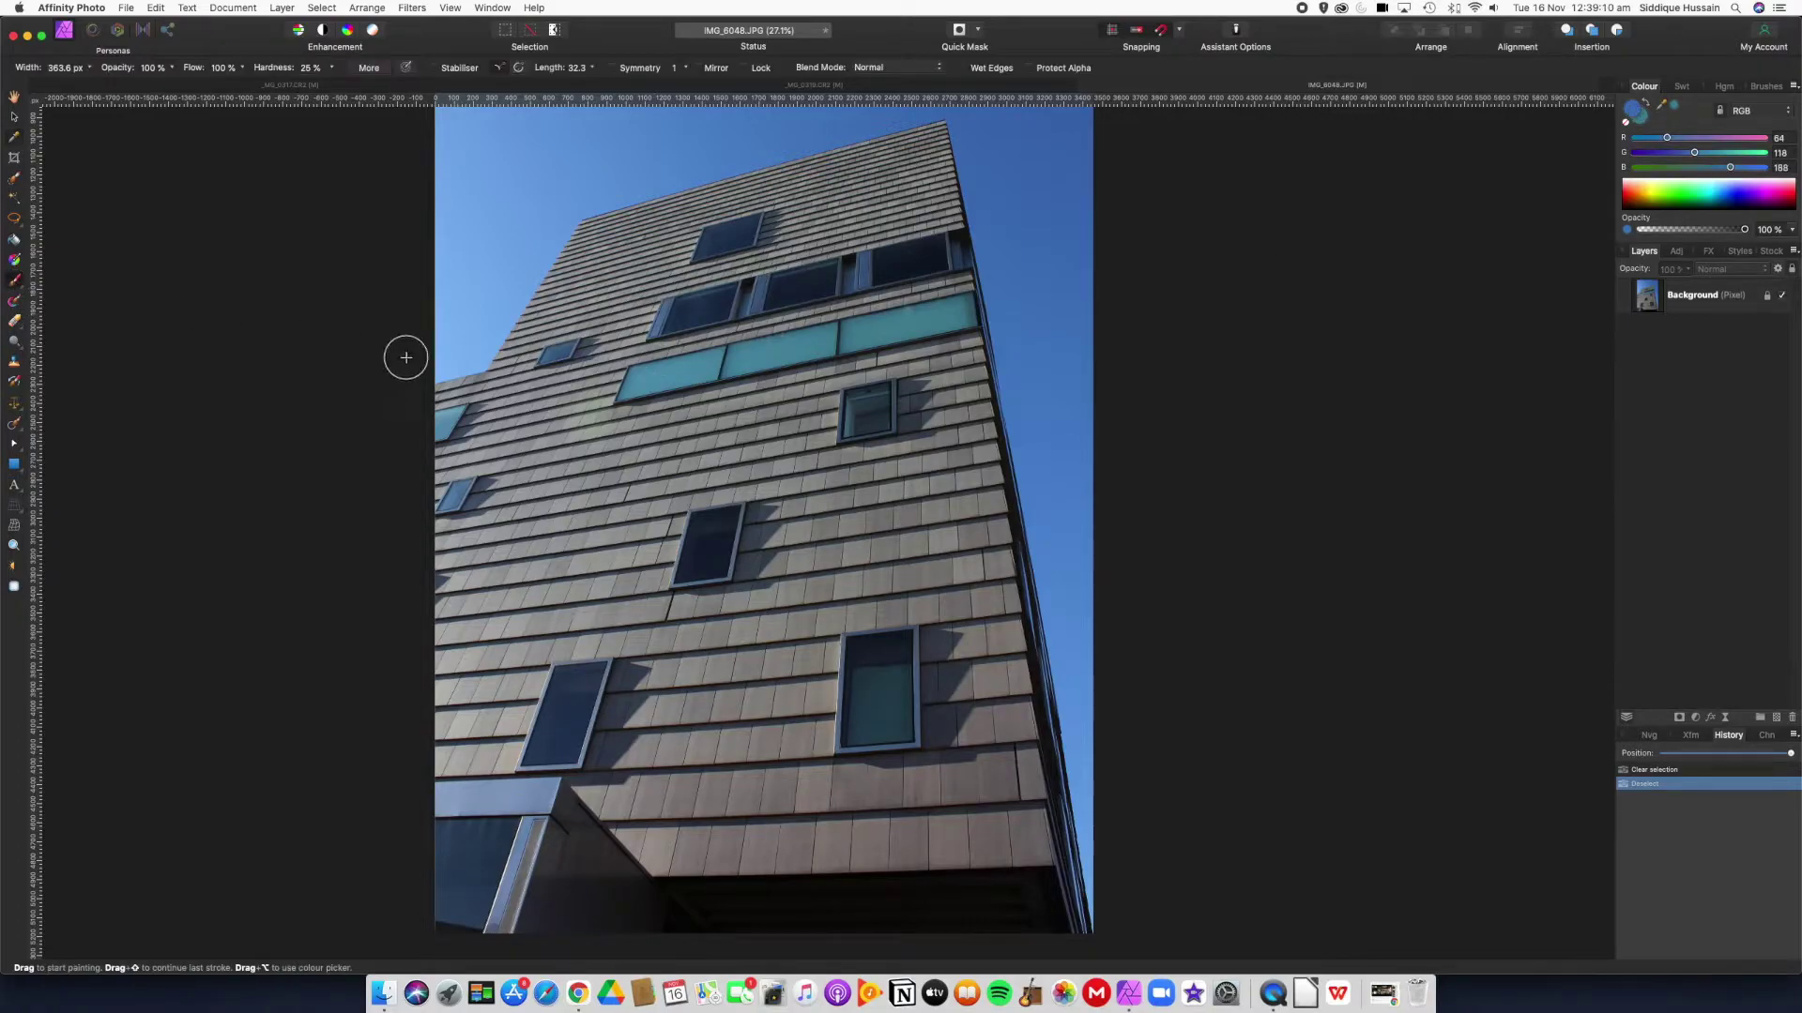
left_click(735, 455)
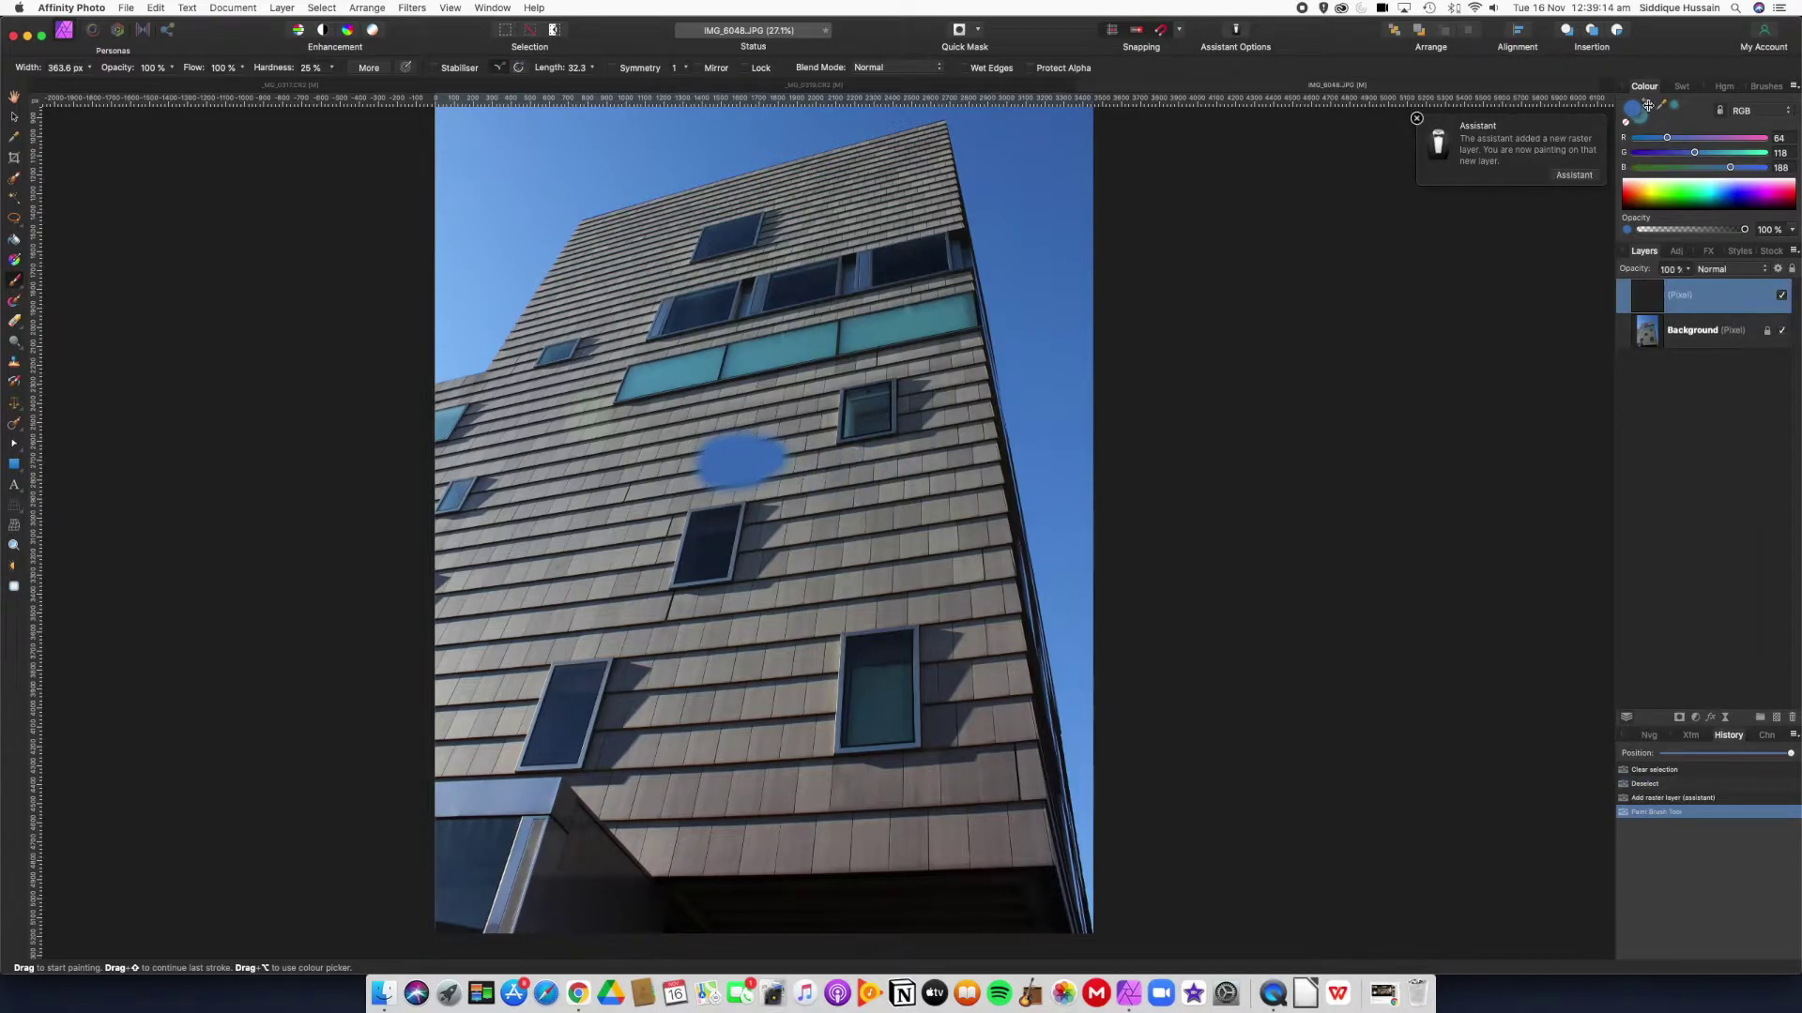
left_click(1418, 119)
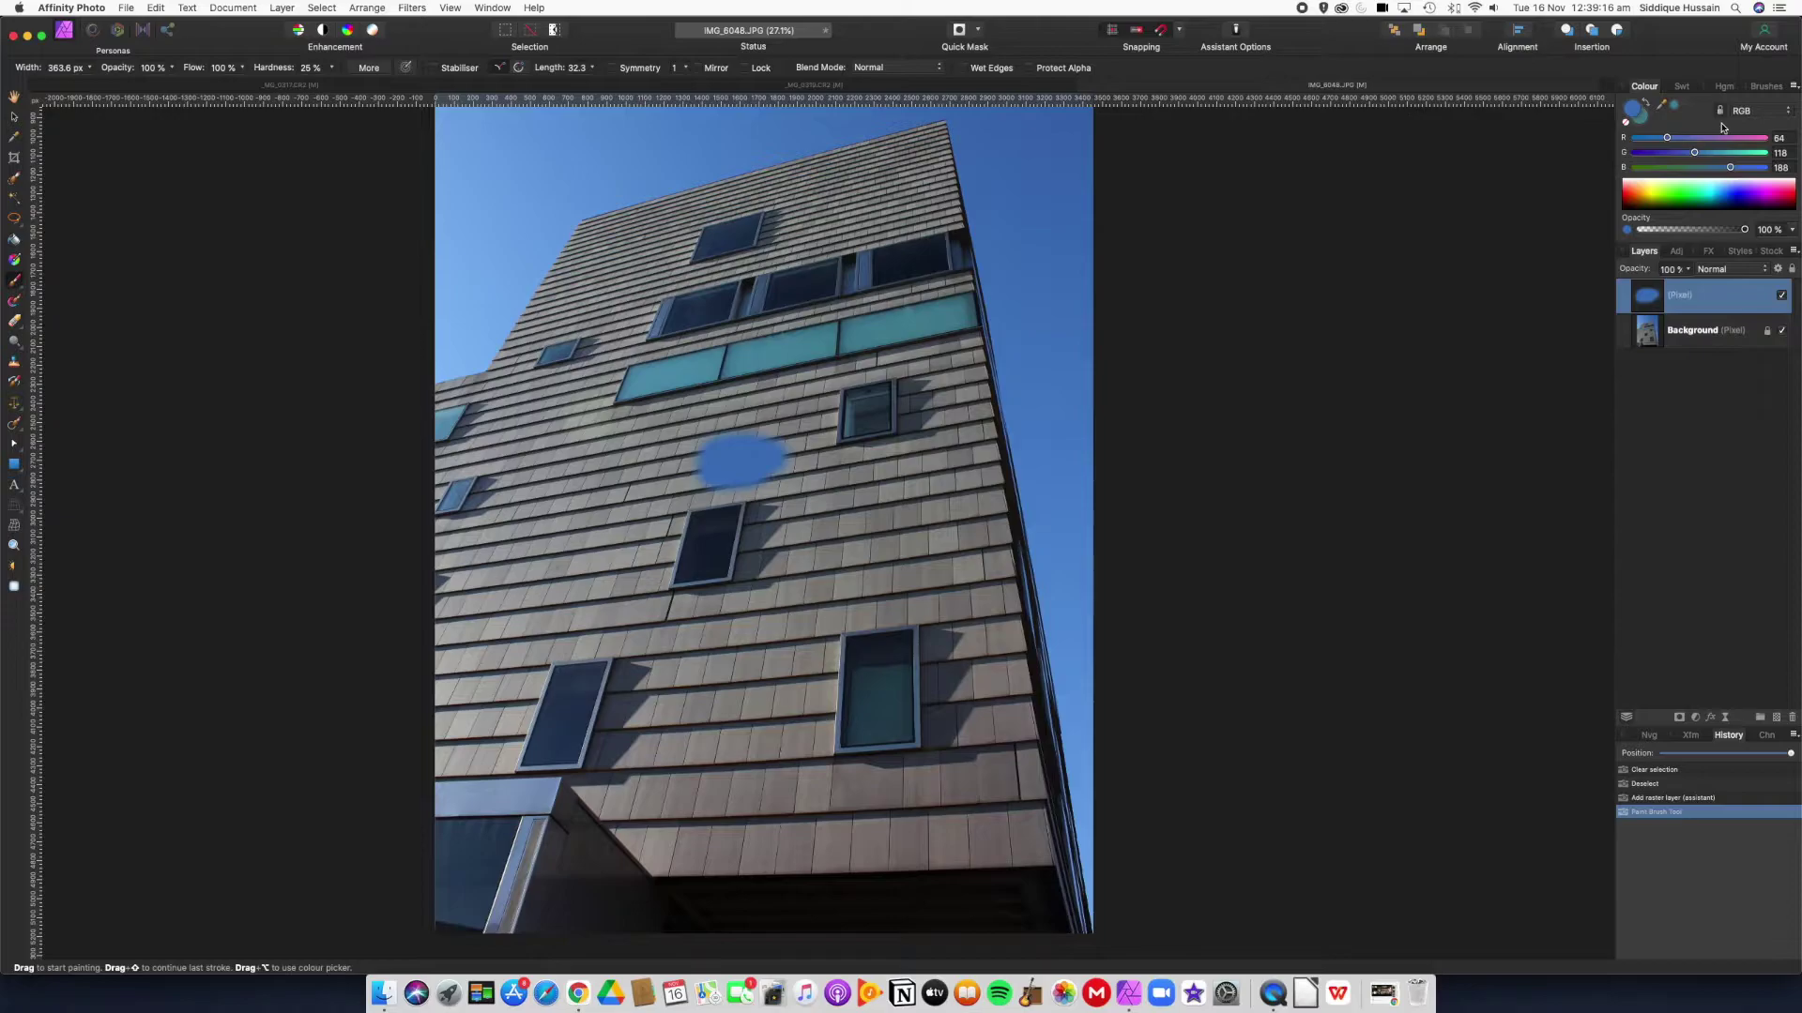
- Paint a teal patch over the wall below the window band on the new layer
left_click(1650, 104)
left_click_drag(812, 432, 692, 486)
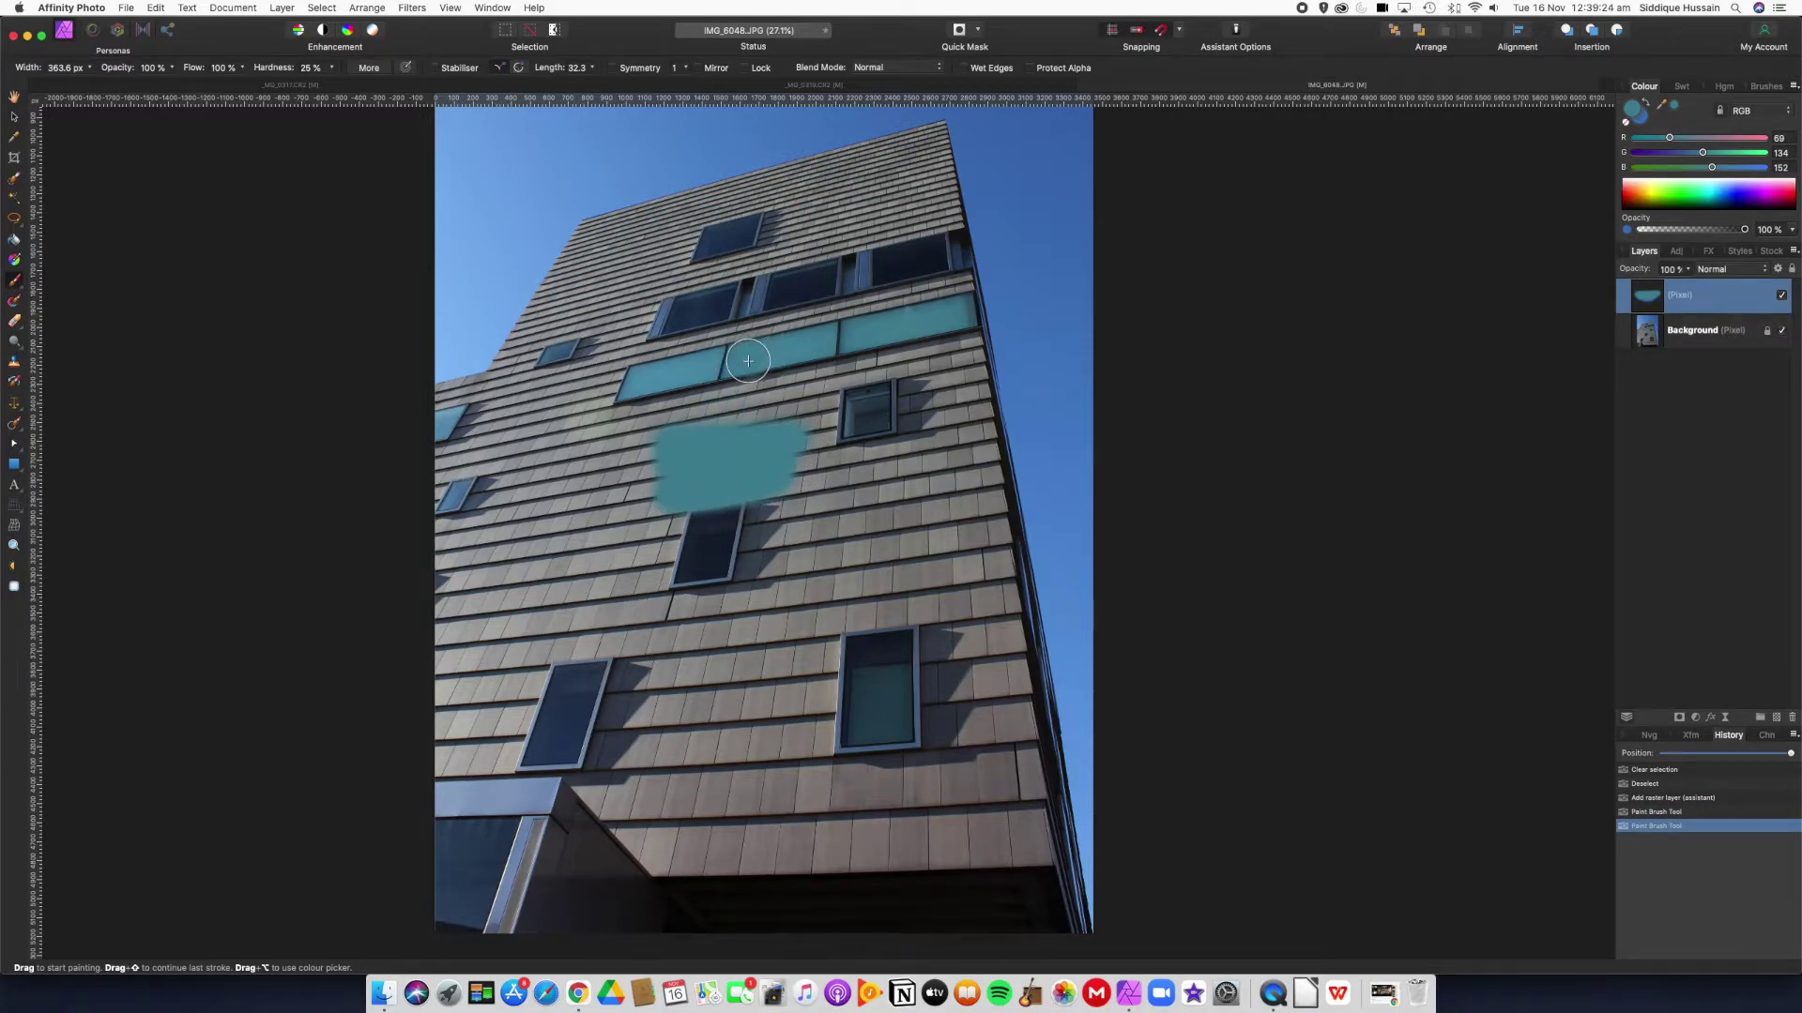
left_click_drag(688, 454, 728, 480)
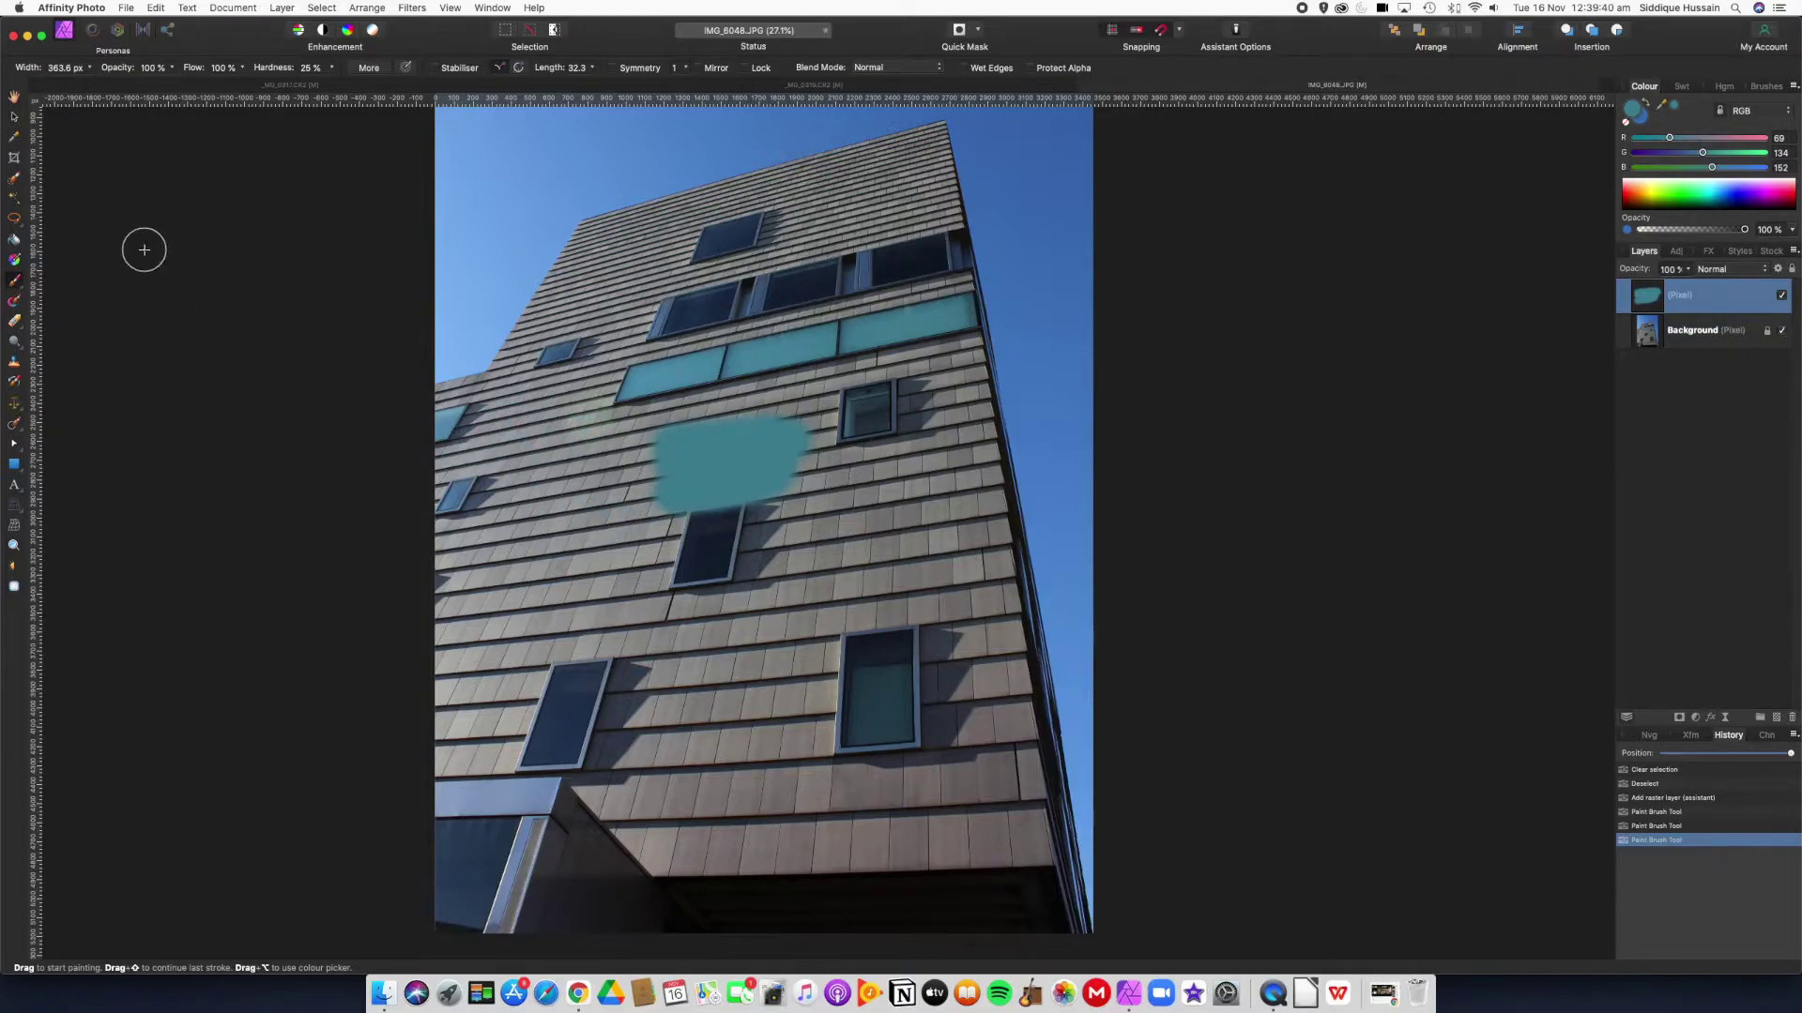
left_click(16, 139)
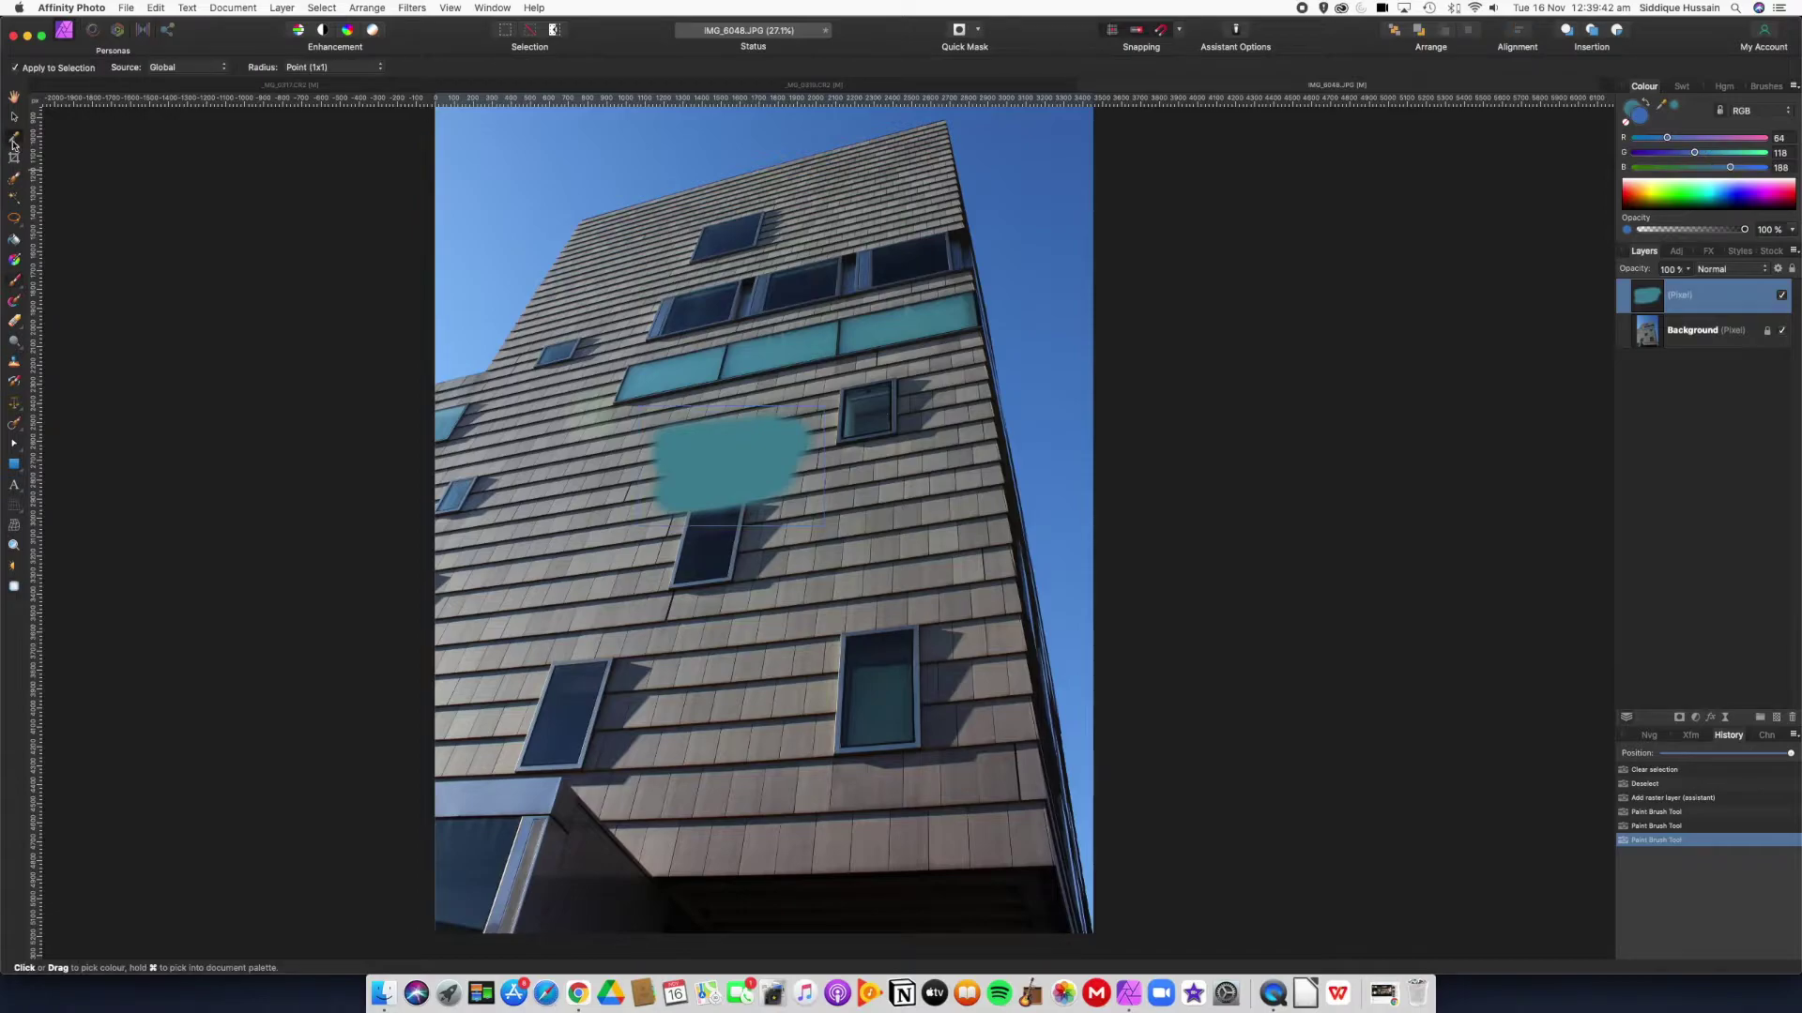
scroll(601, 573, "up", 3)
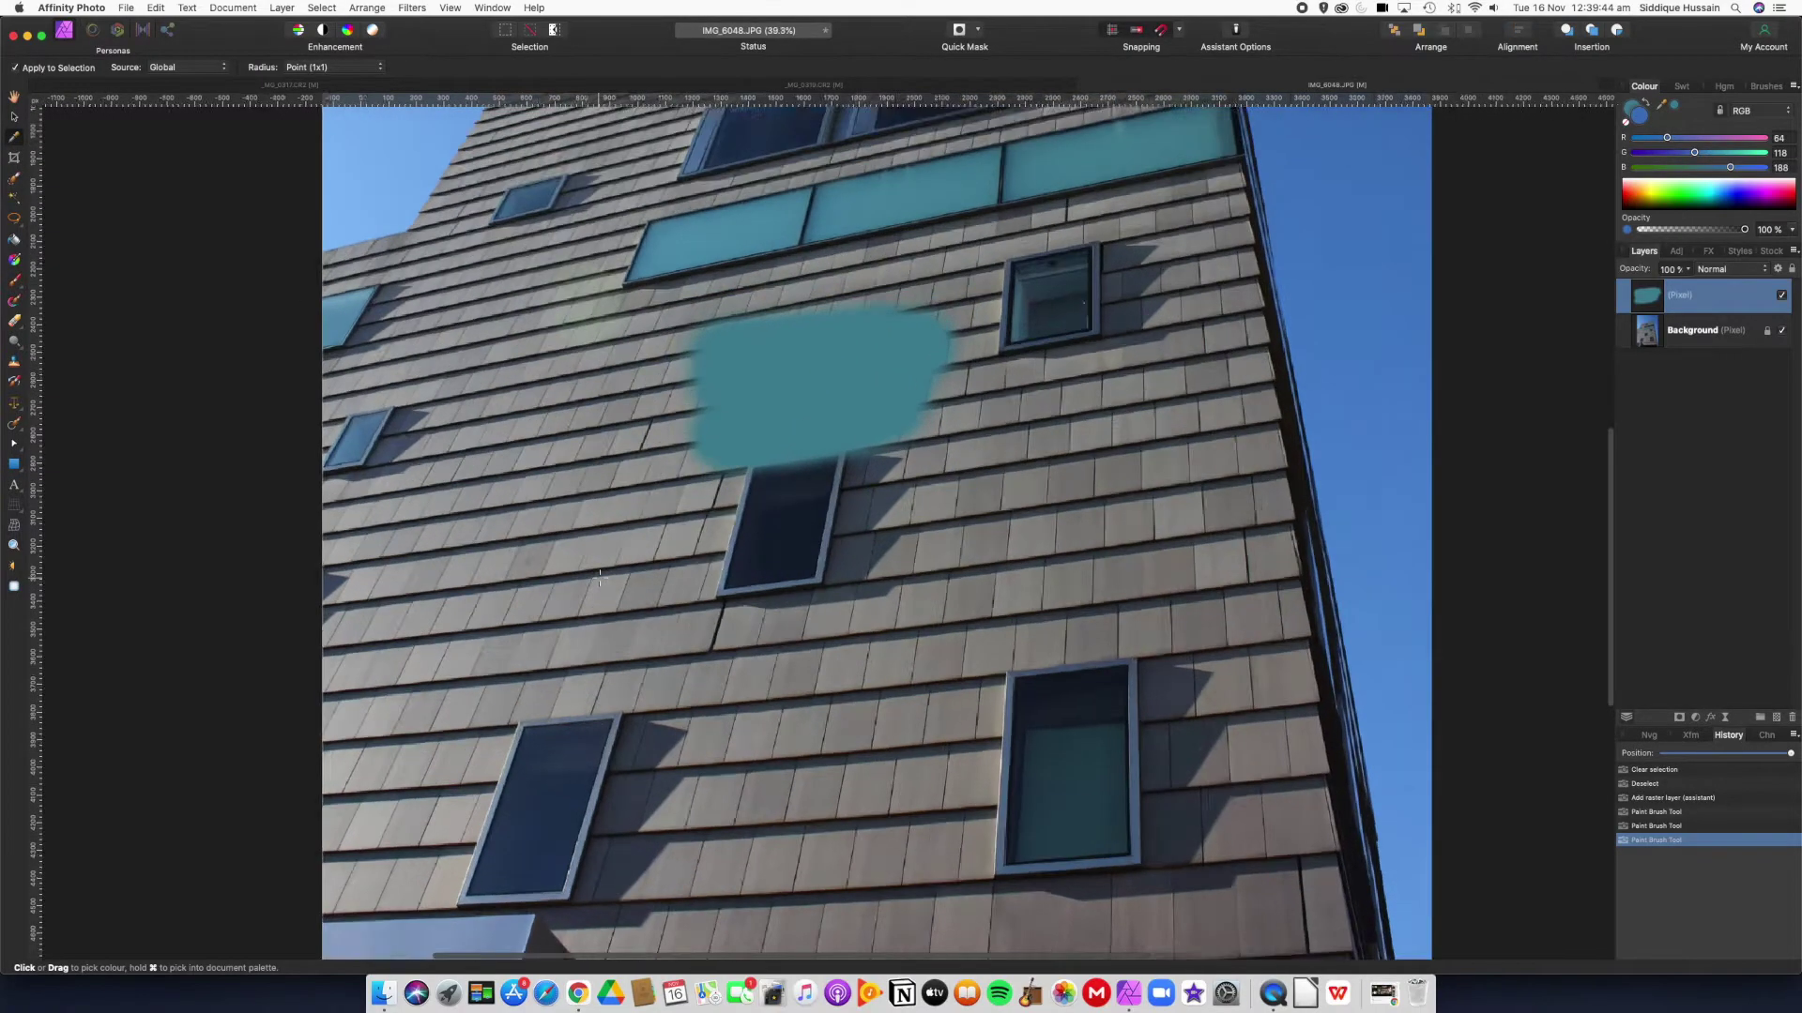
scroll(493, 550, "up", 2)
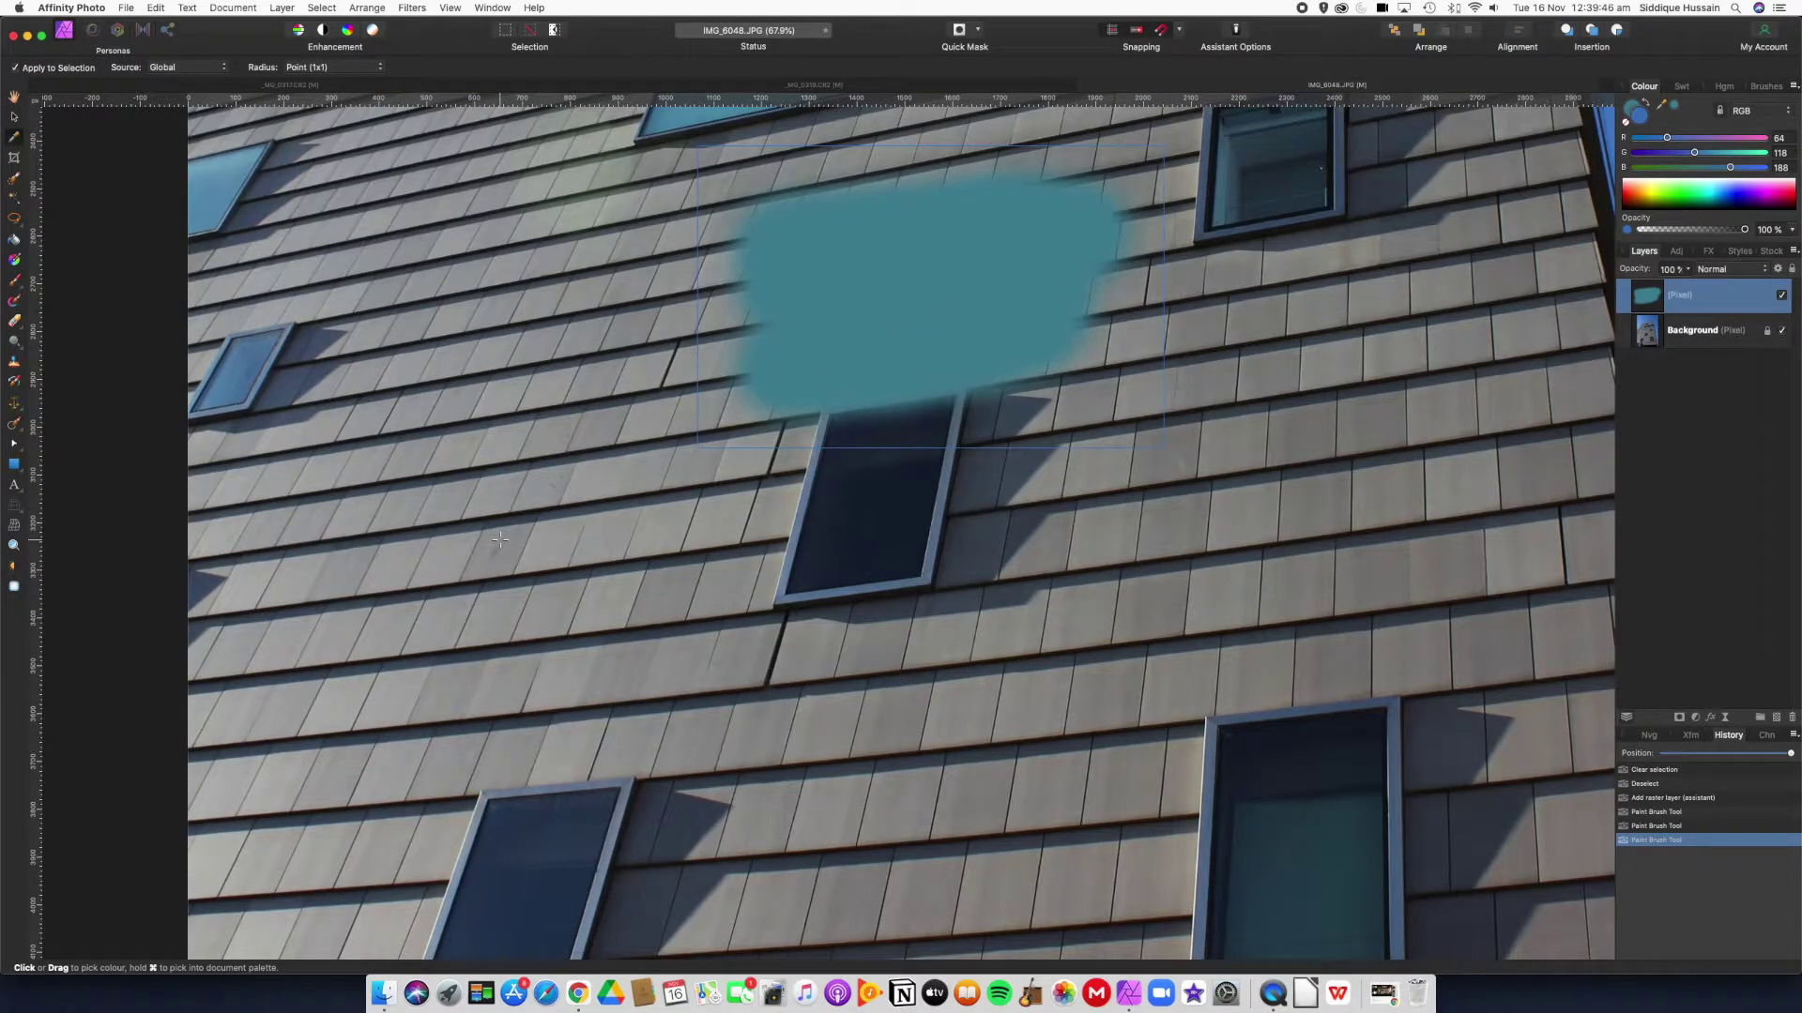
- Sample the wall's shingle grey and paint it over the teal patch
left_click(498, 539)
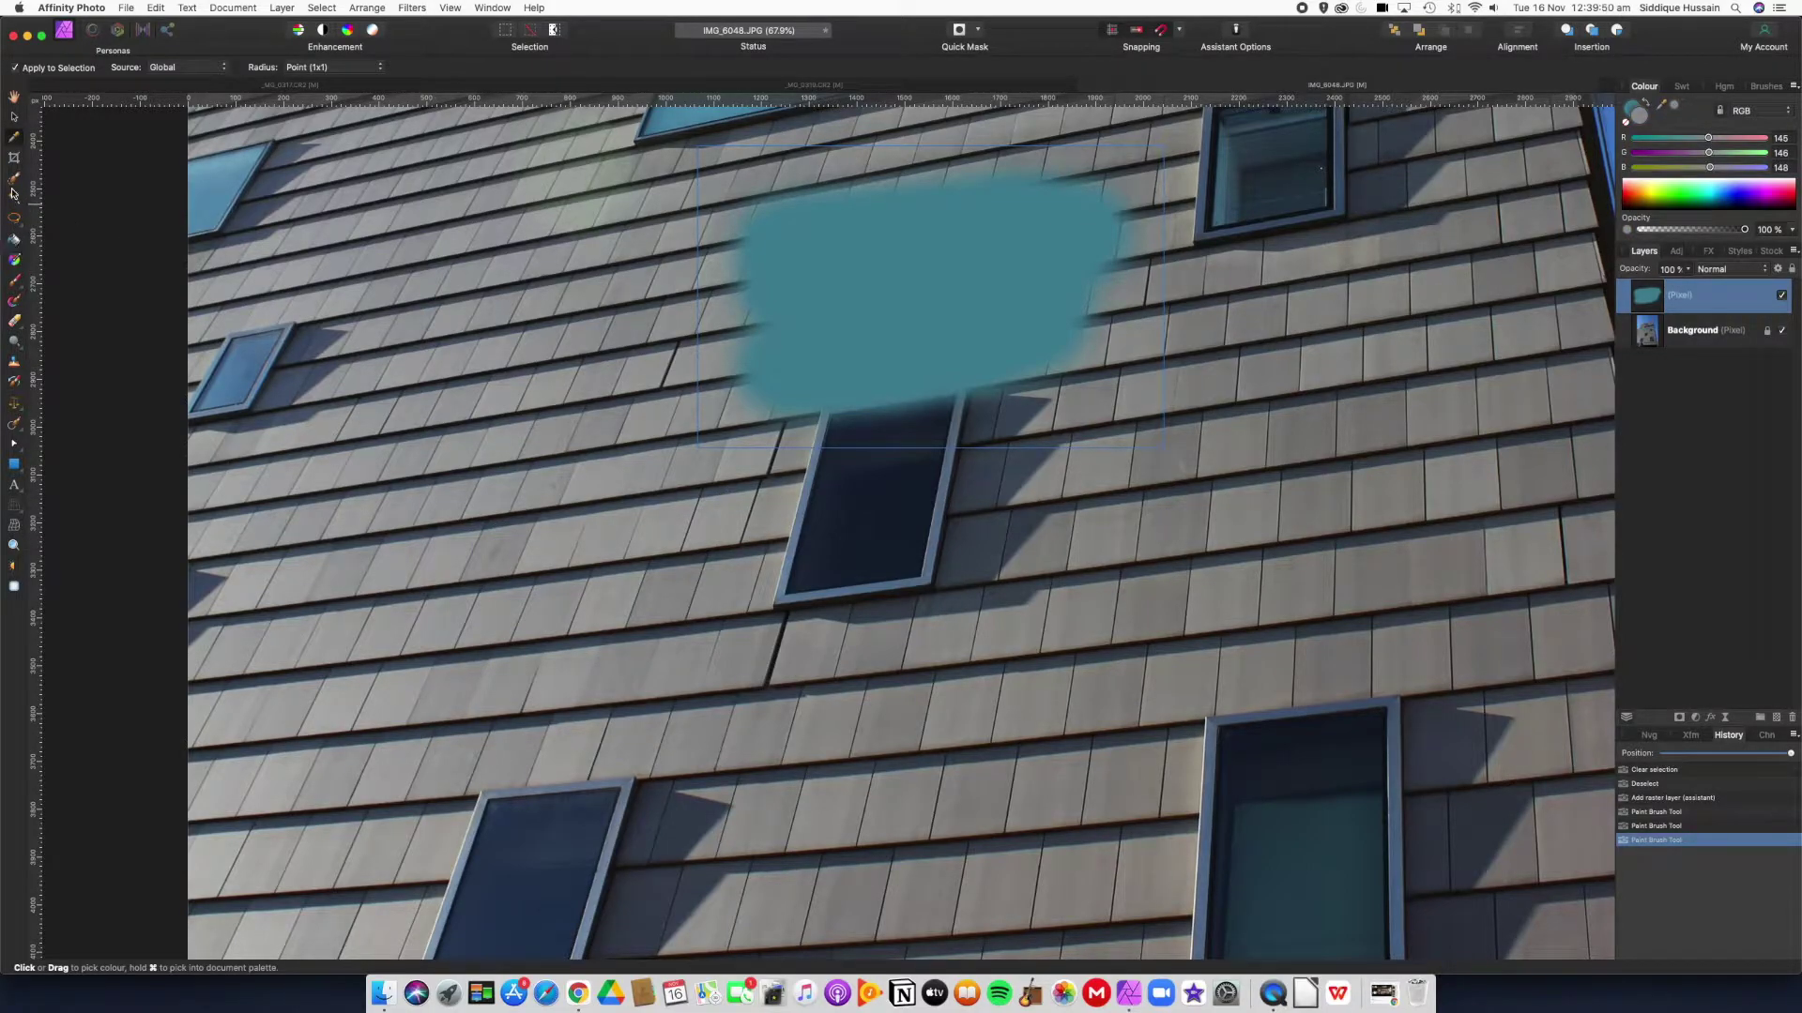
left_click(15, 280)
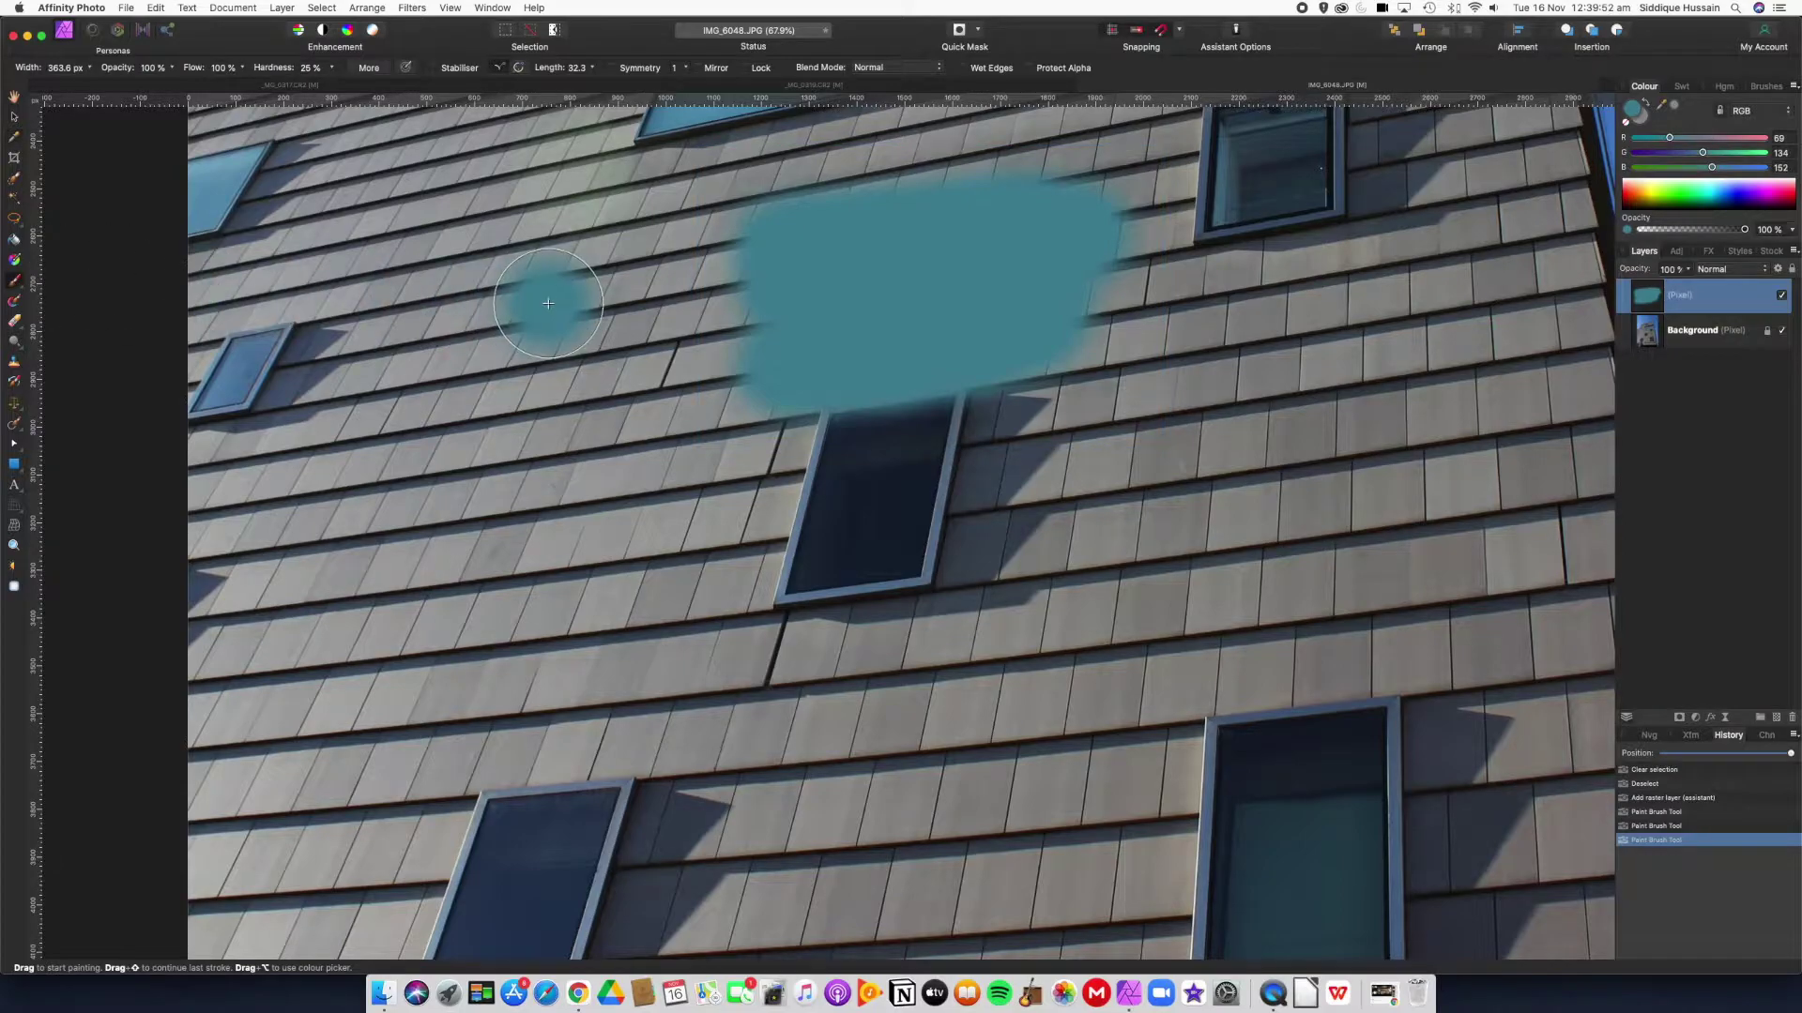
left_click(1636, 109)
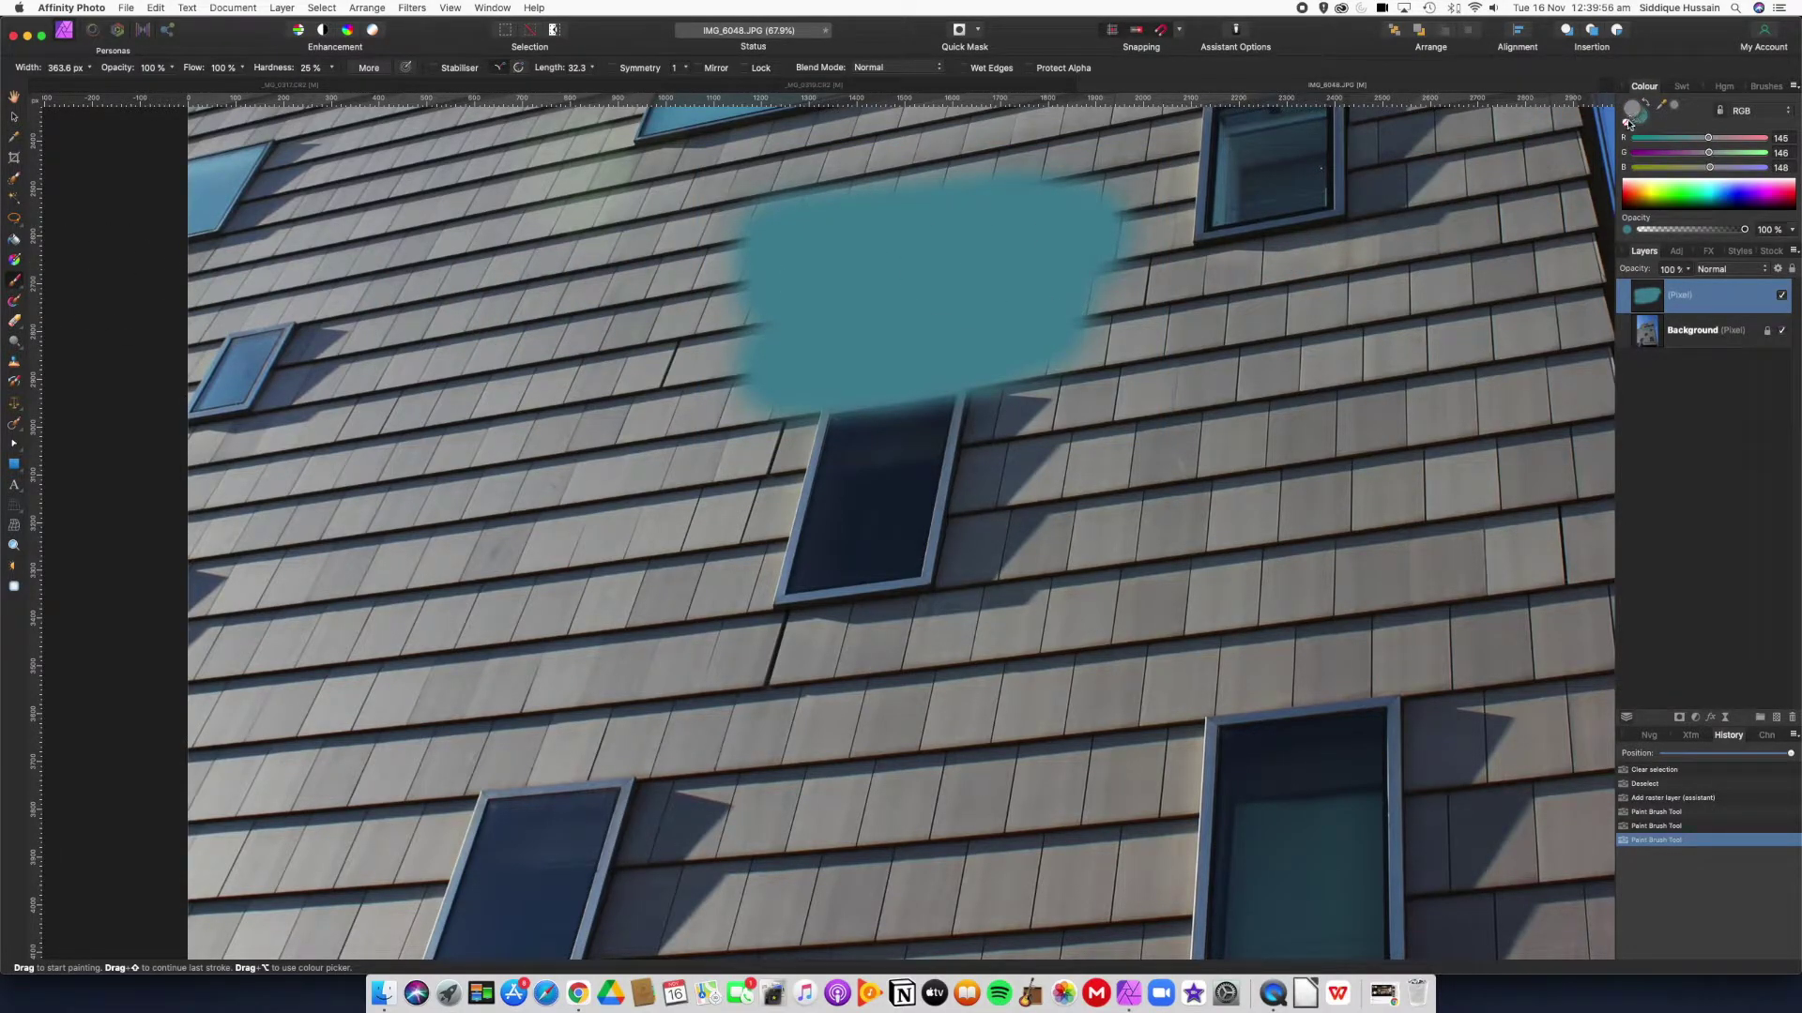
mouse_move(1098, 381)
left_mouse_down()
mouse_move(1006, 413)
mouse_move(718, 354)
mouse_move(784, 291)
mouse_move(1055, 250)
mouse_move(776, 242)
mouse_move(1086, 202)
mouse_move(953, 295)
left_mouse_up()
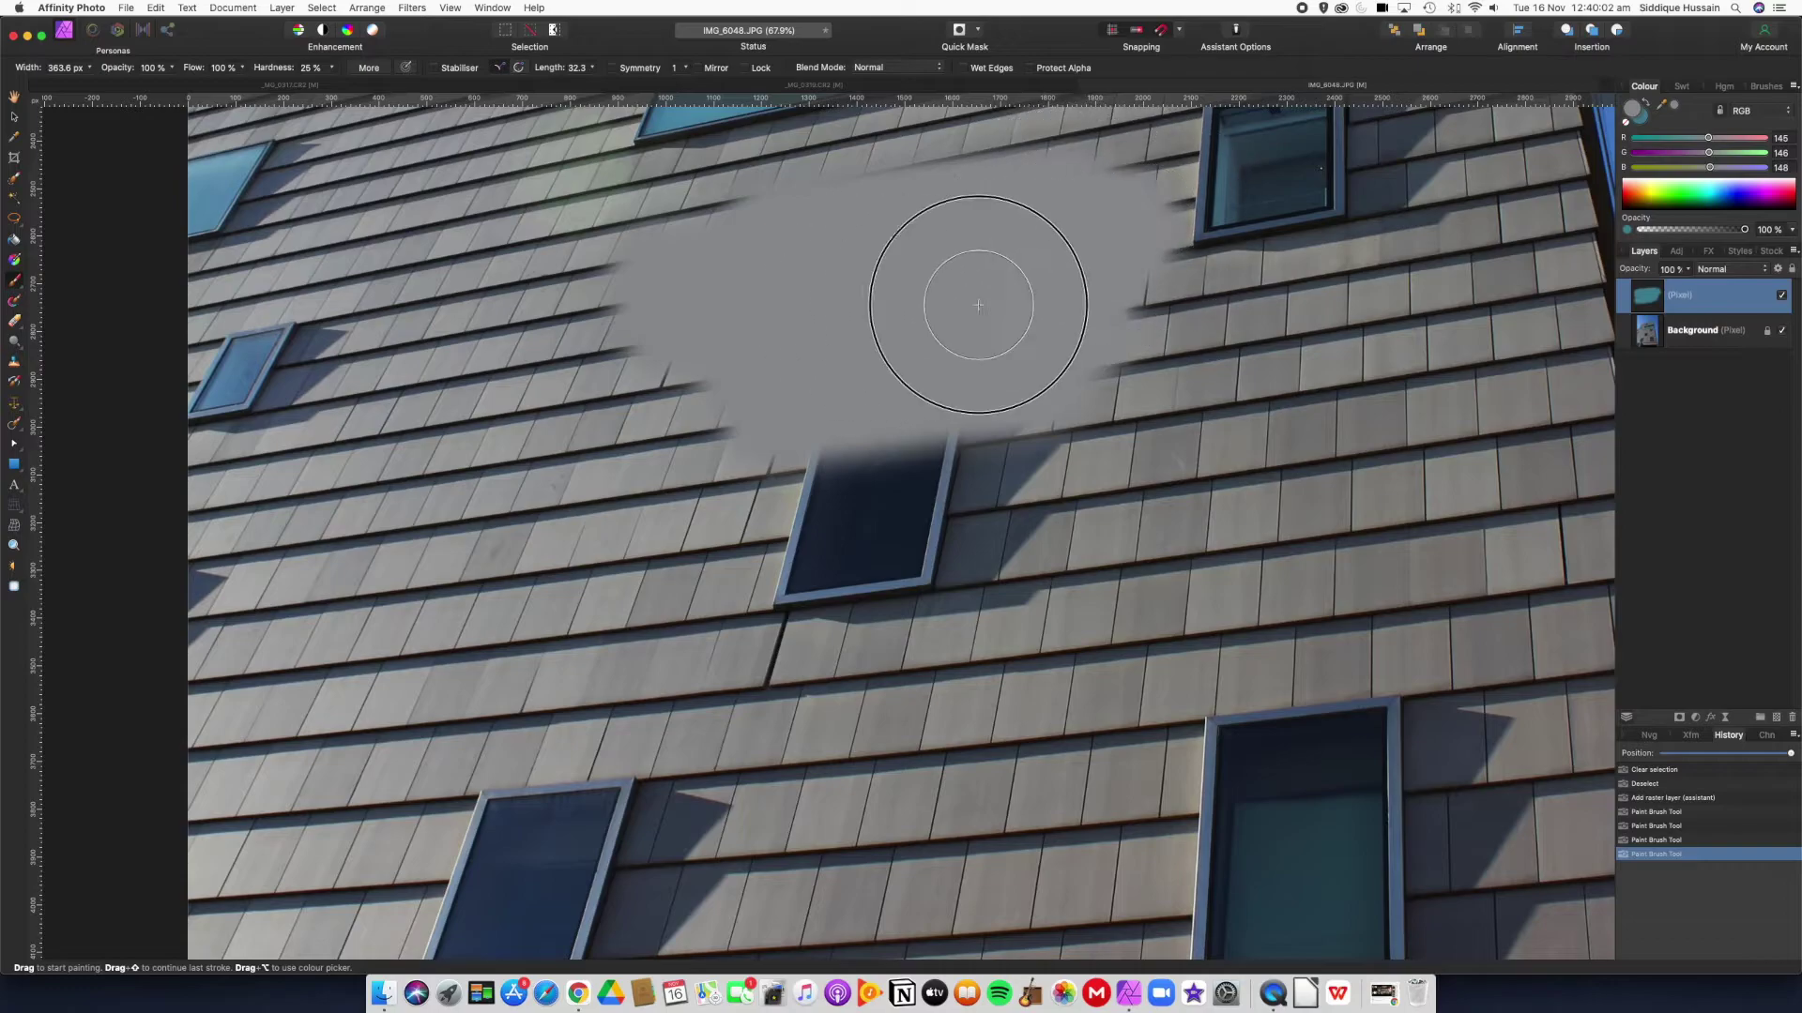
left_click_drag(541, 528, 499, 556)
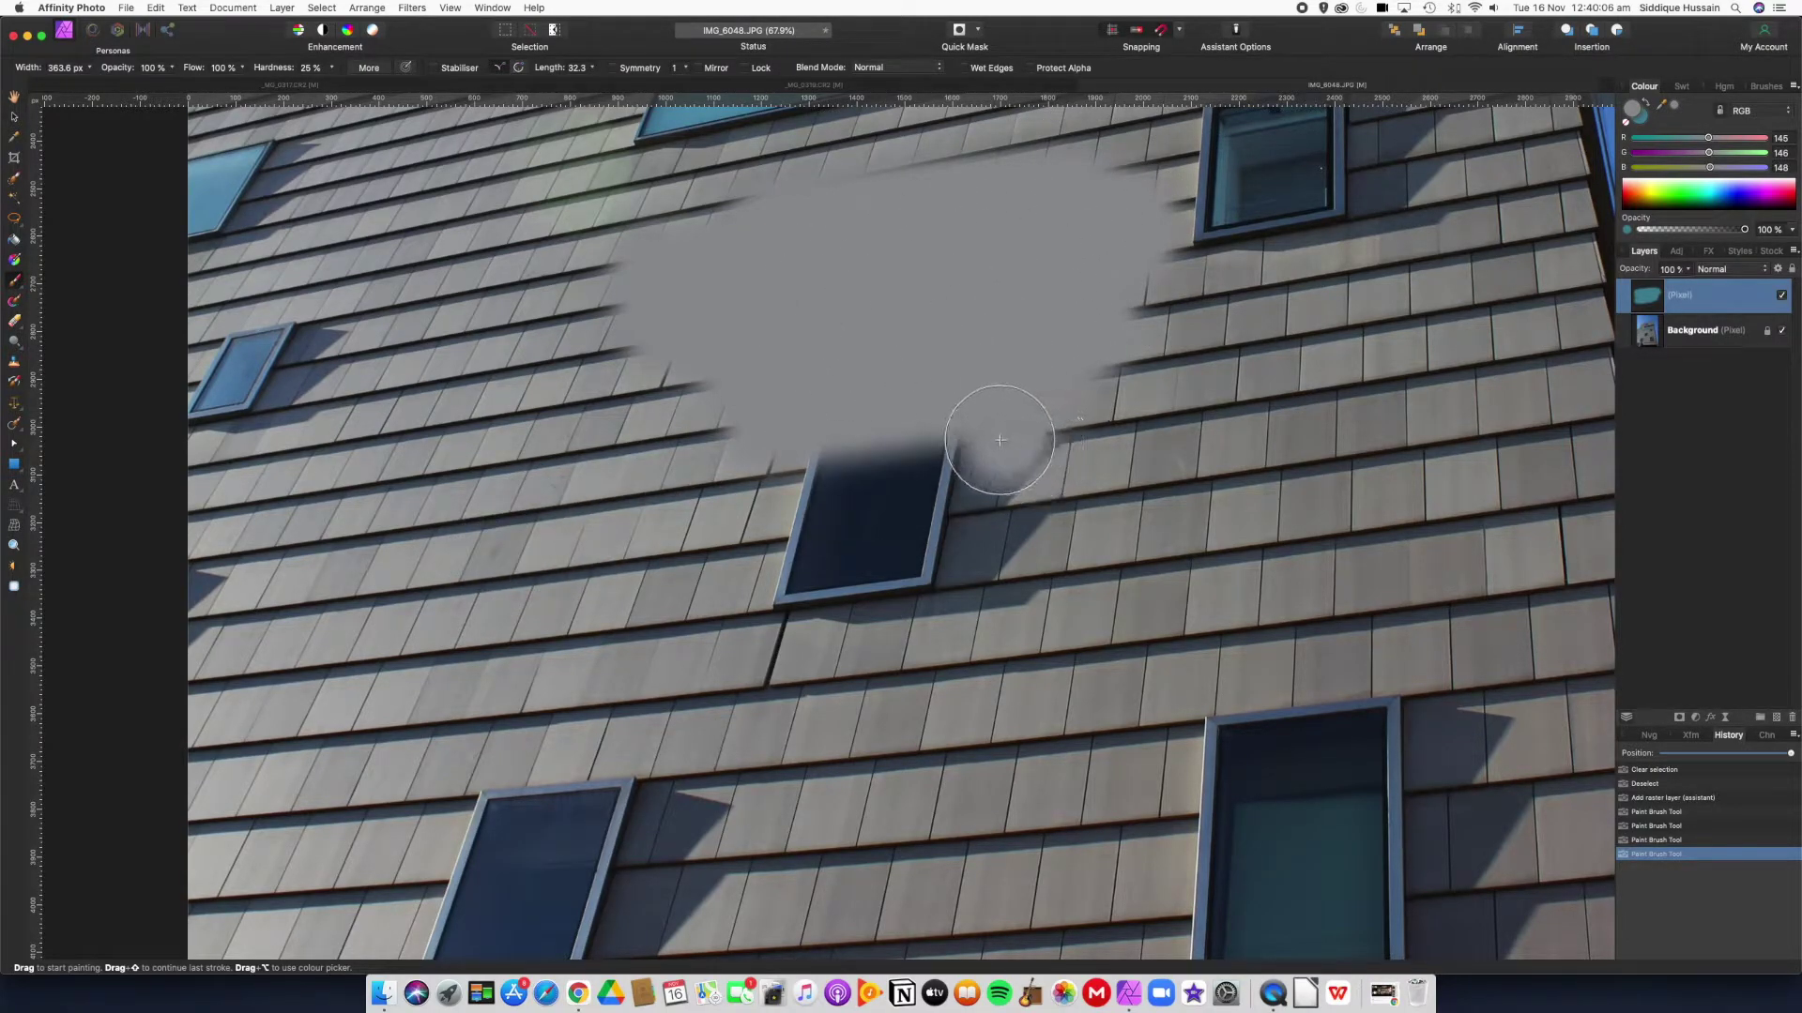
scroll(1001, 423, "down", 2)
scroll(1002, 440, "down", 2)
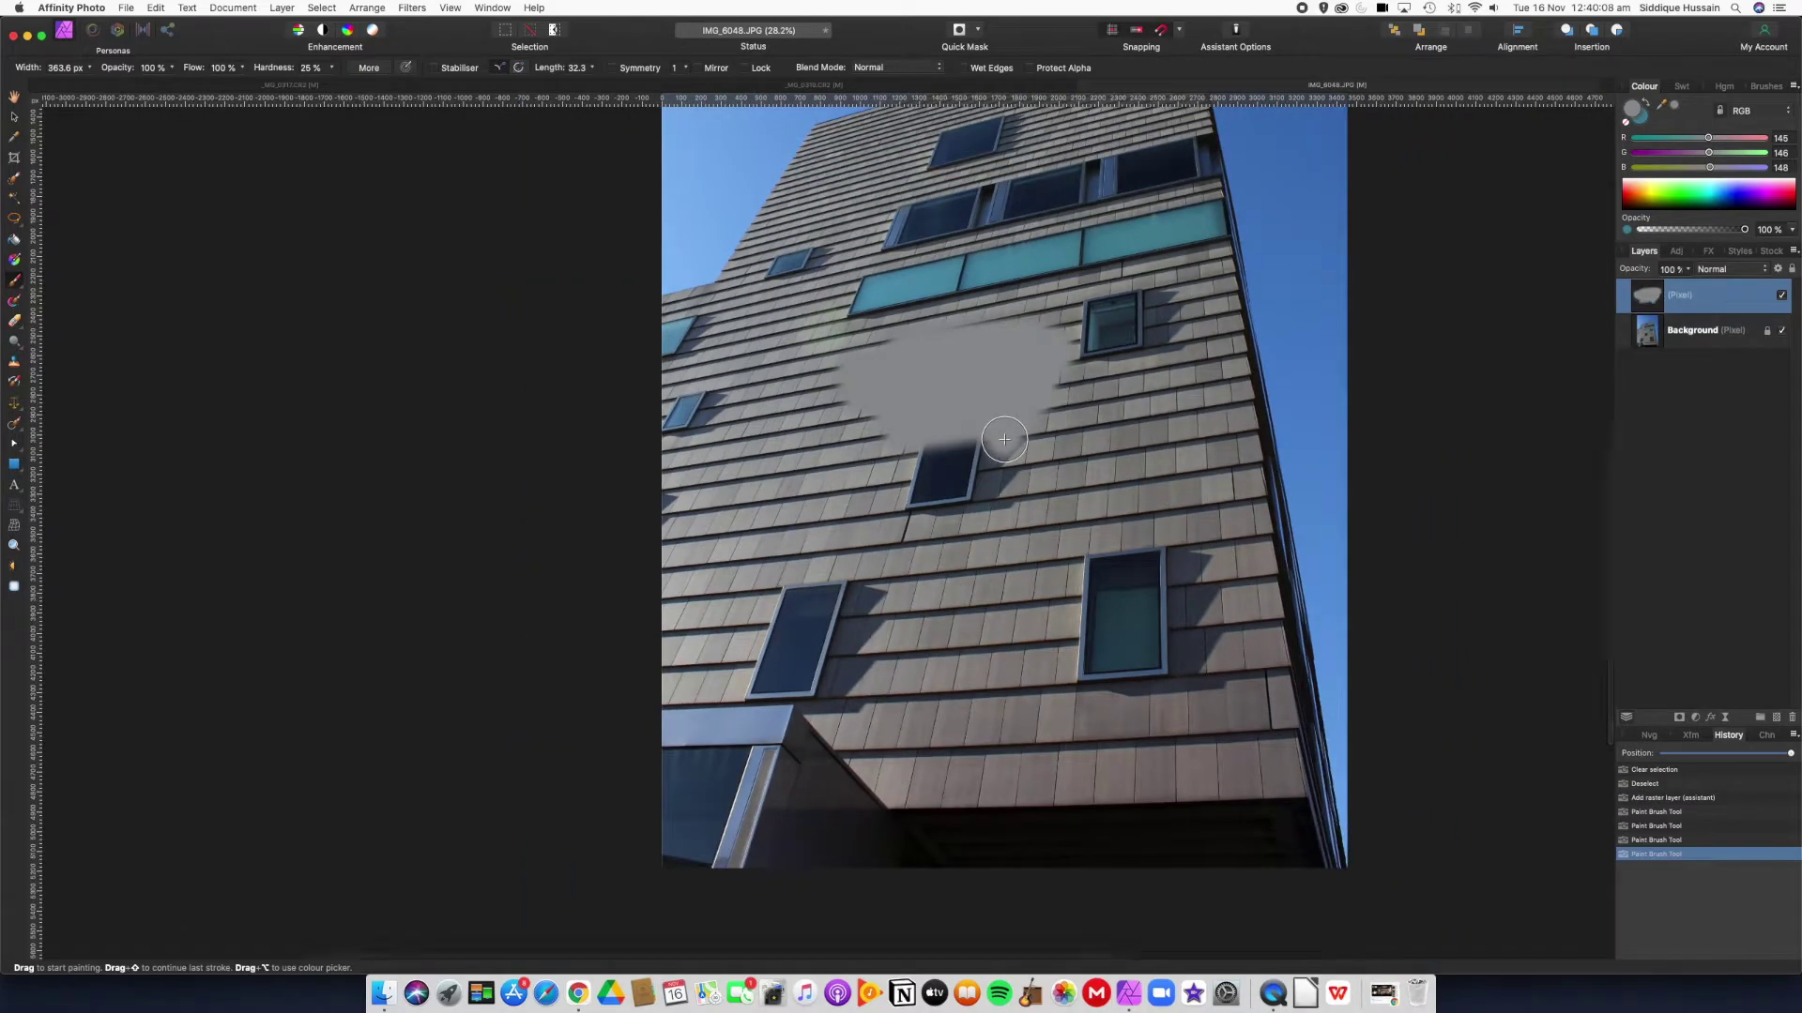
- Zoom out and rewind the History slider fully to undo all painting
key("super+minus")
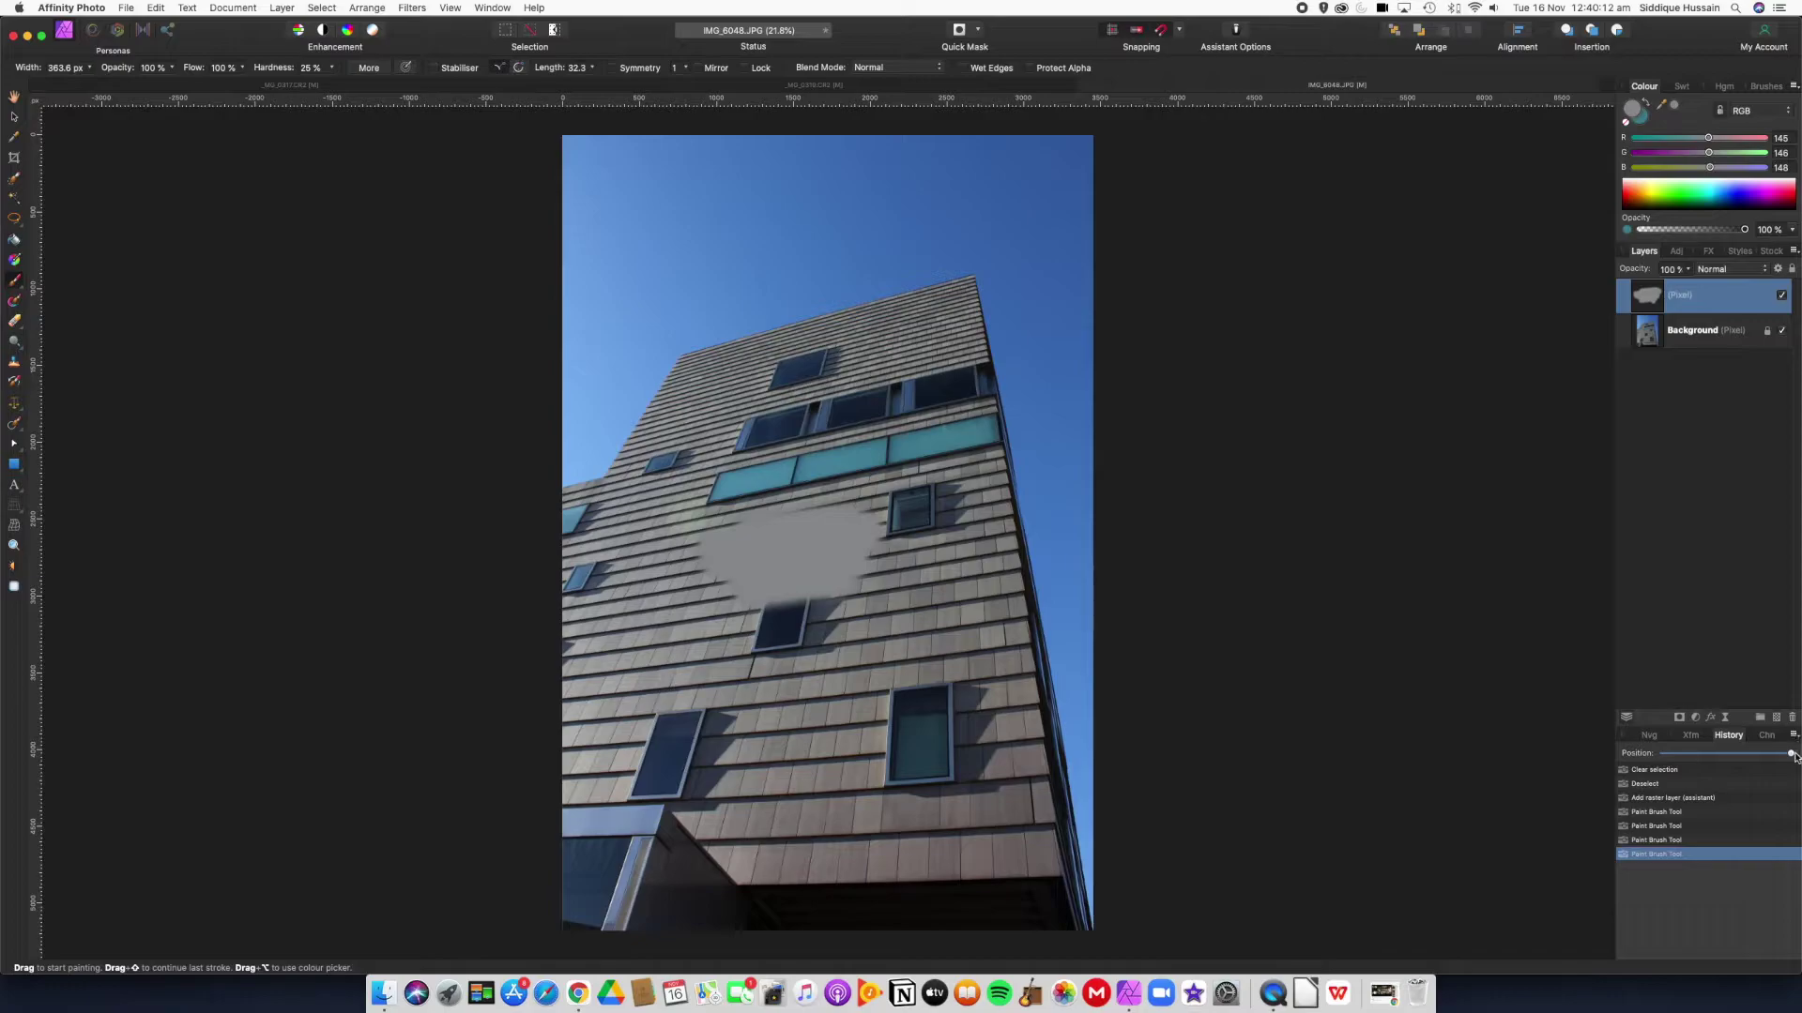
left_click_drag(1790, 753, 1593, 754)
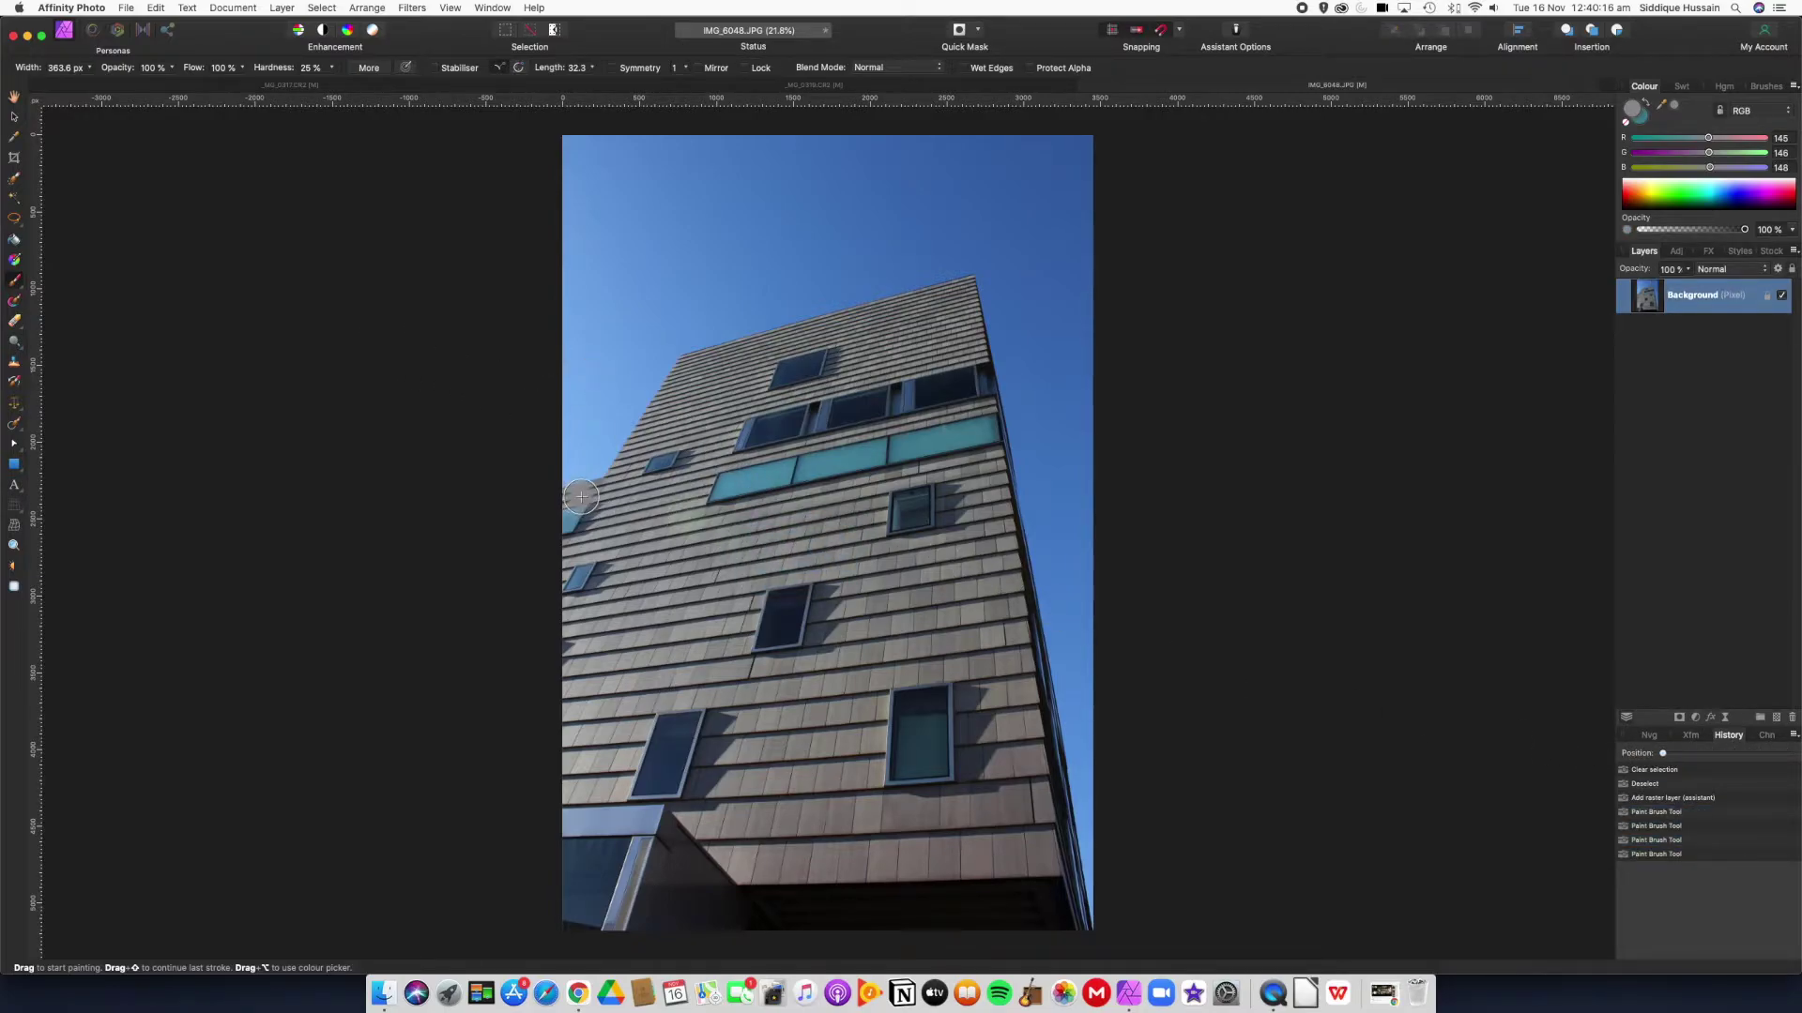
left_click(14, 139)
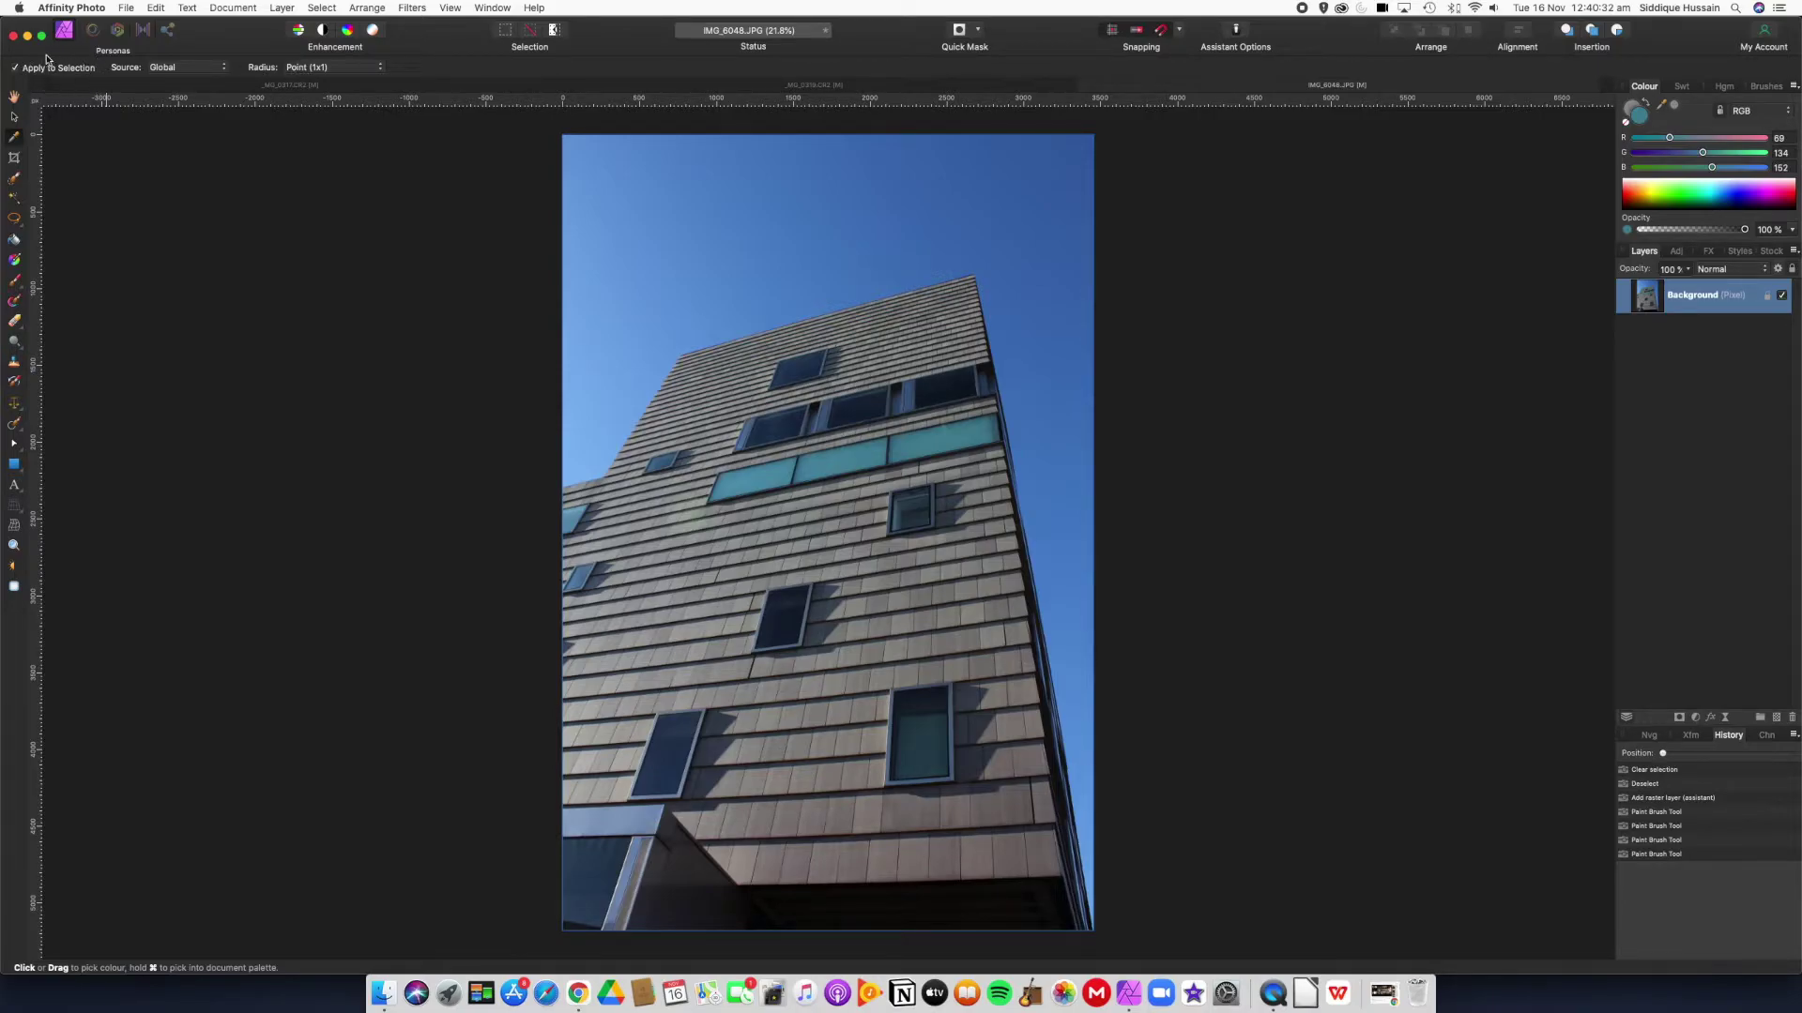
- Toggle the Colour Picker's Apply to Selection off and back on, then ready selection brushing
left_click(17, 67)
left_click(16, 67)
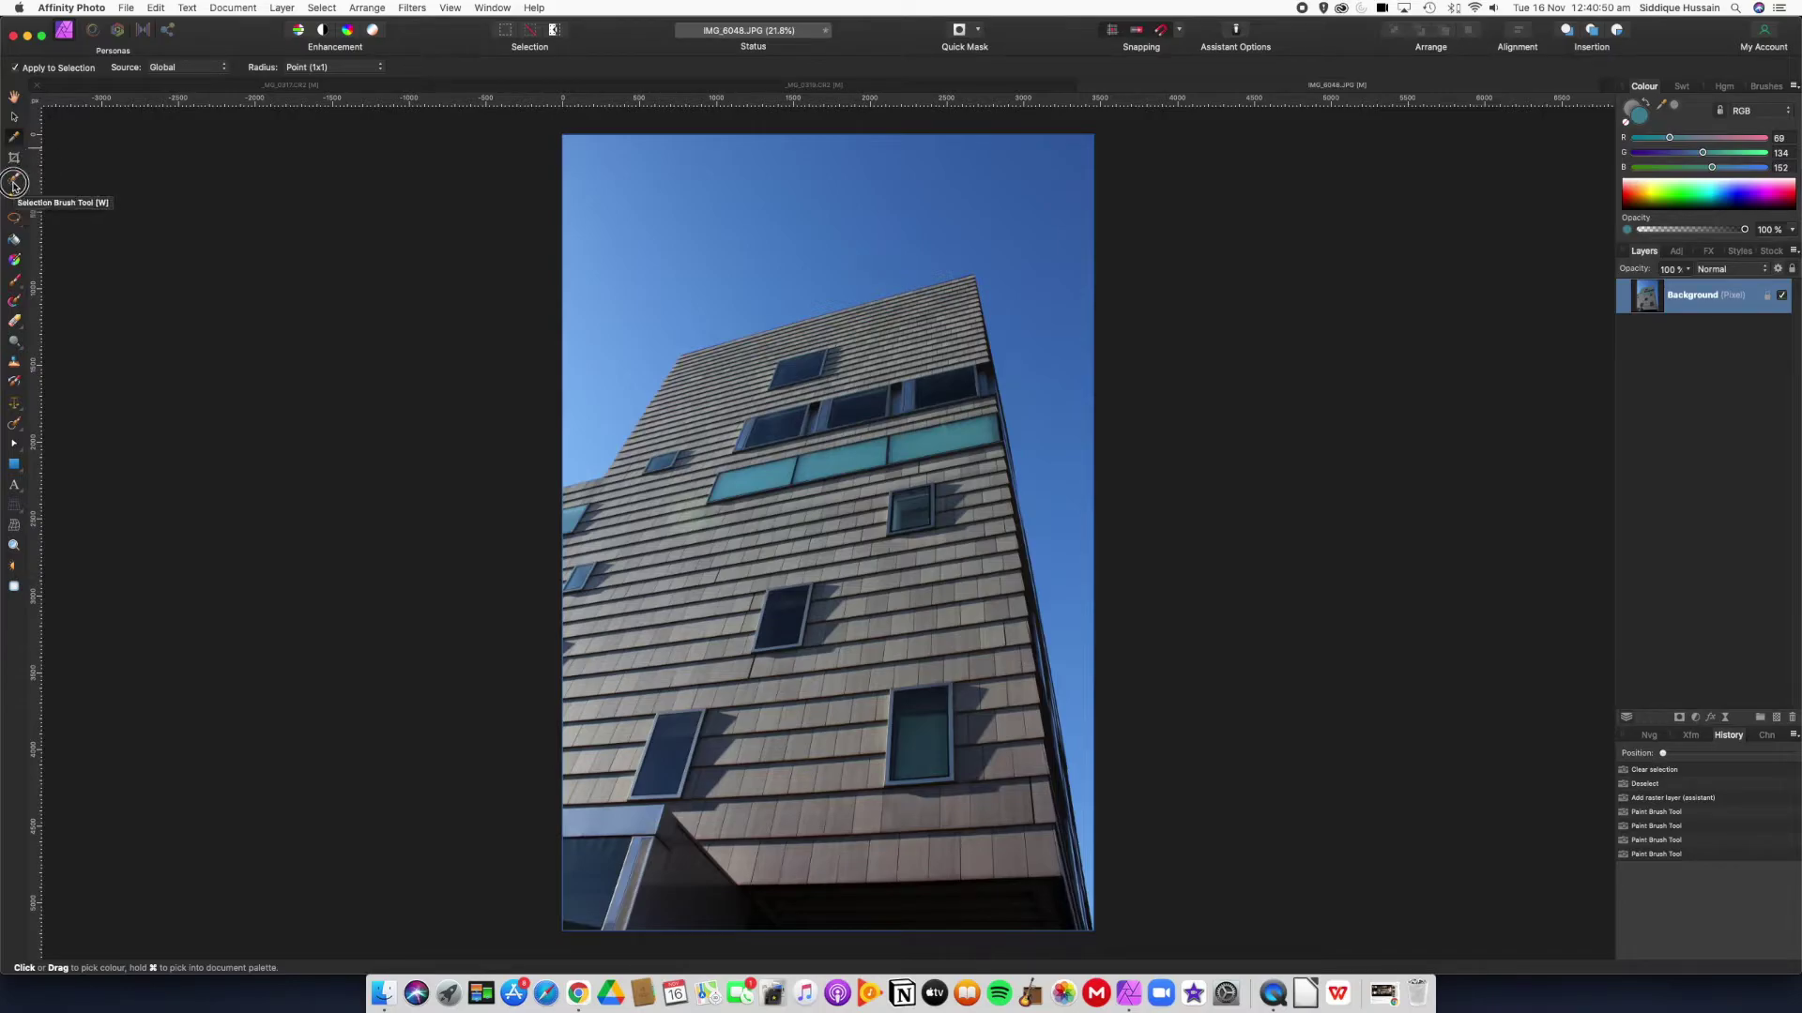
left_click(14, 174)
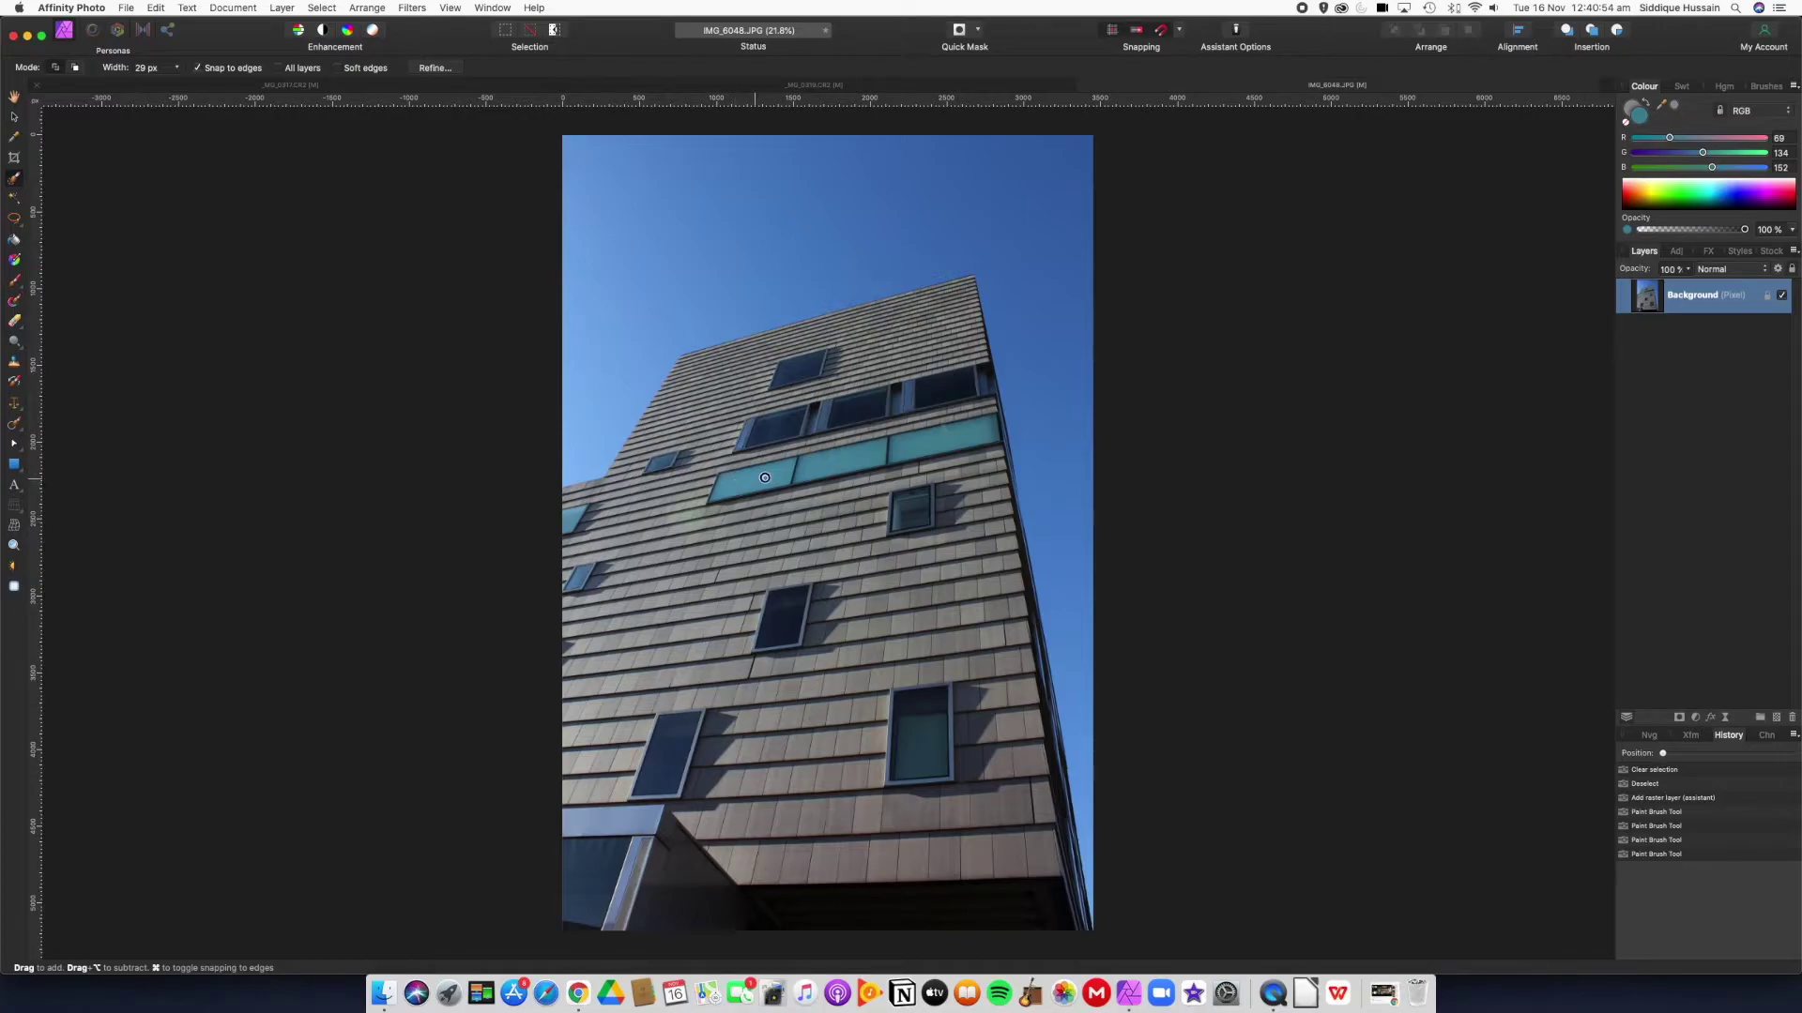
- Select the teal window band, copy and paste it, and move it to the building's top edge
left_click_drag(765, 478, 962, 448)
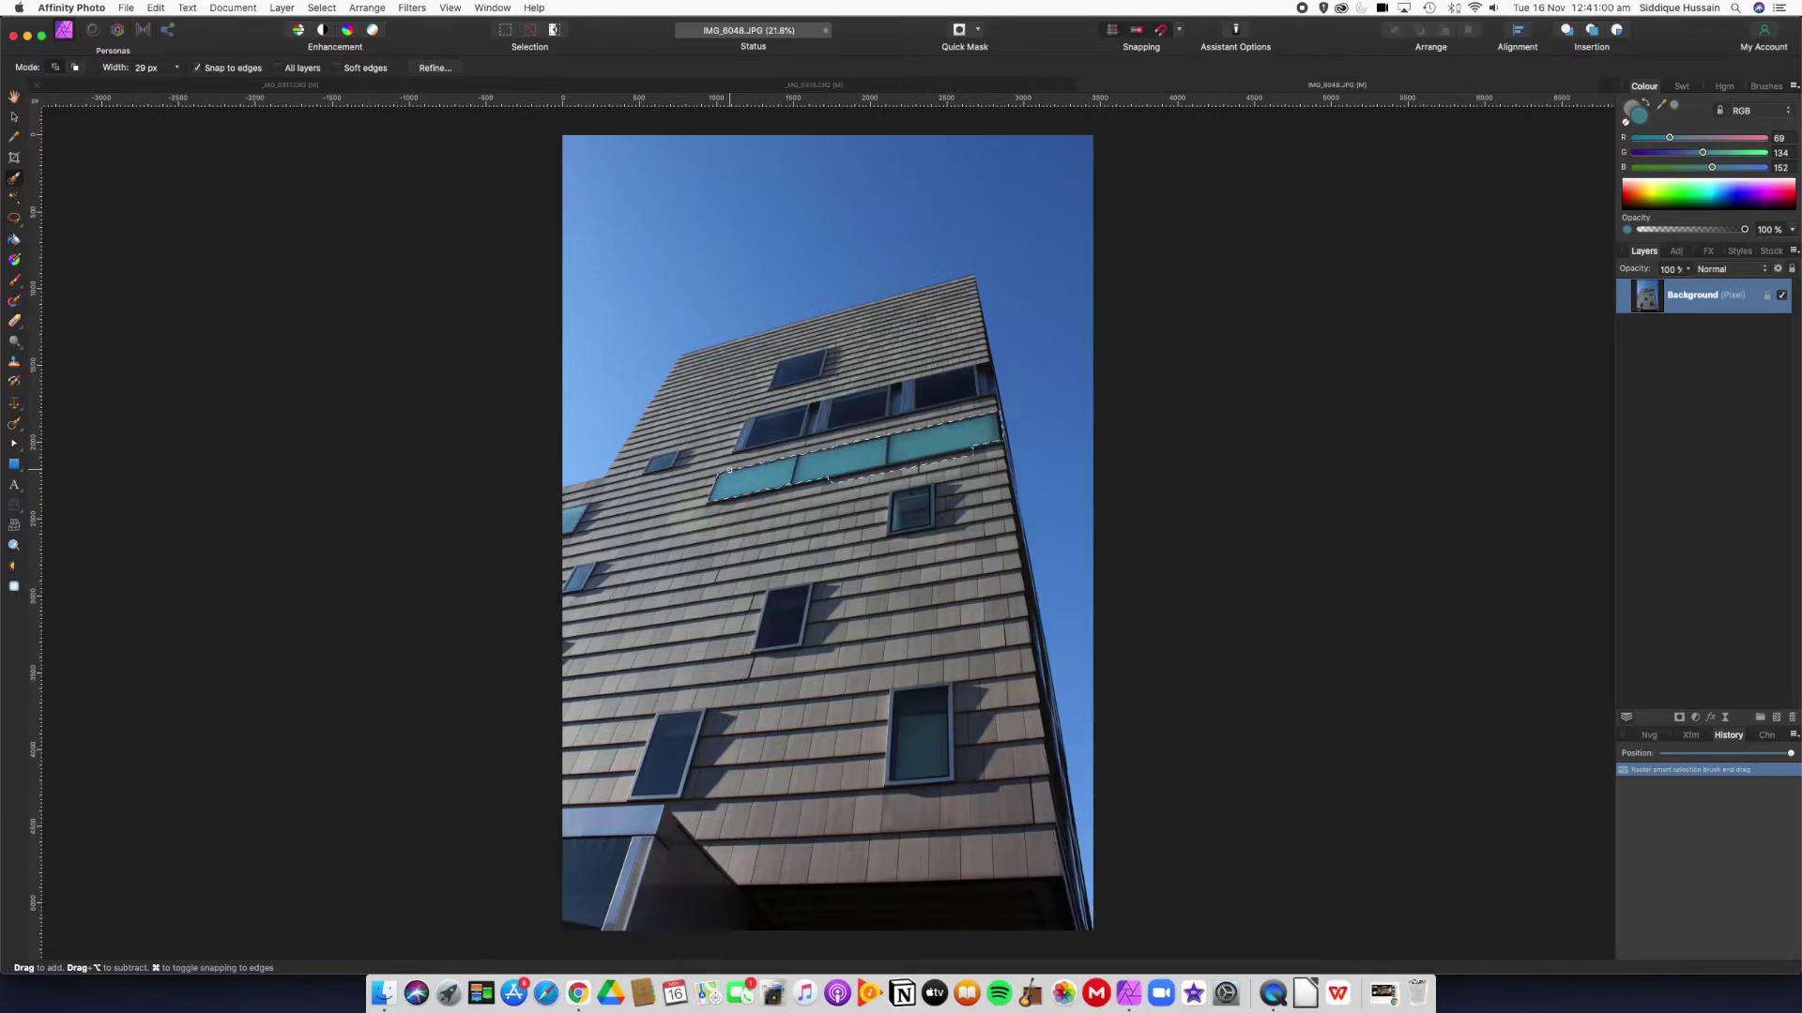
key("super+c")
key("super+v")
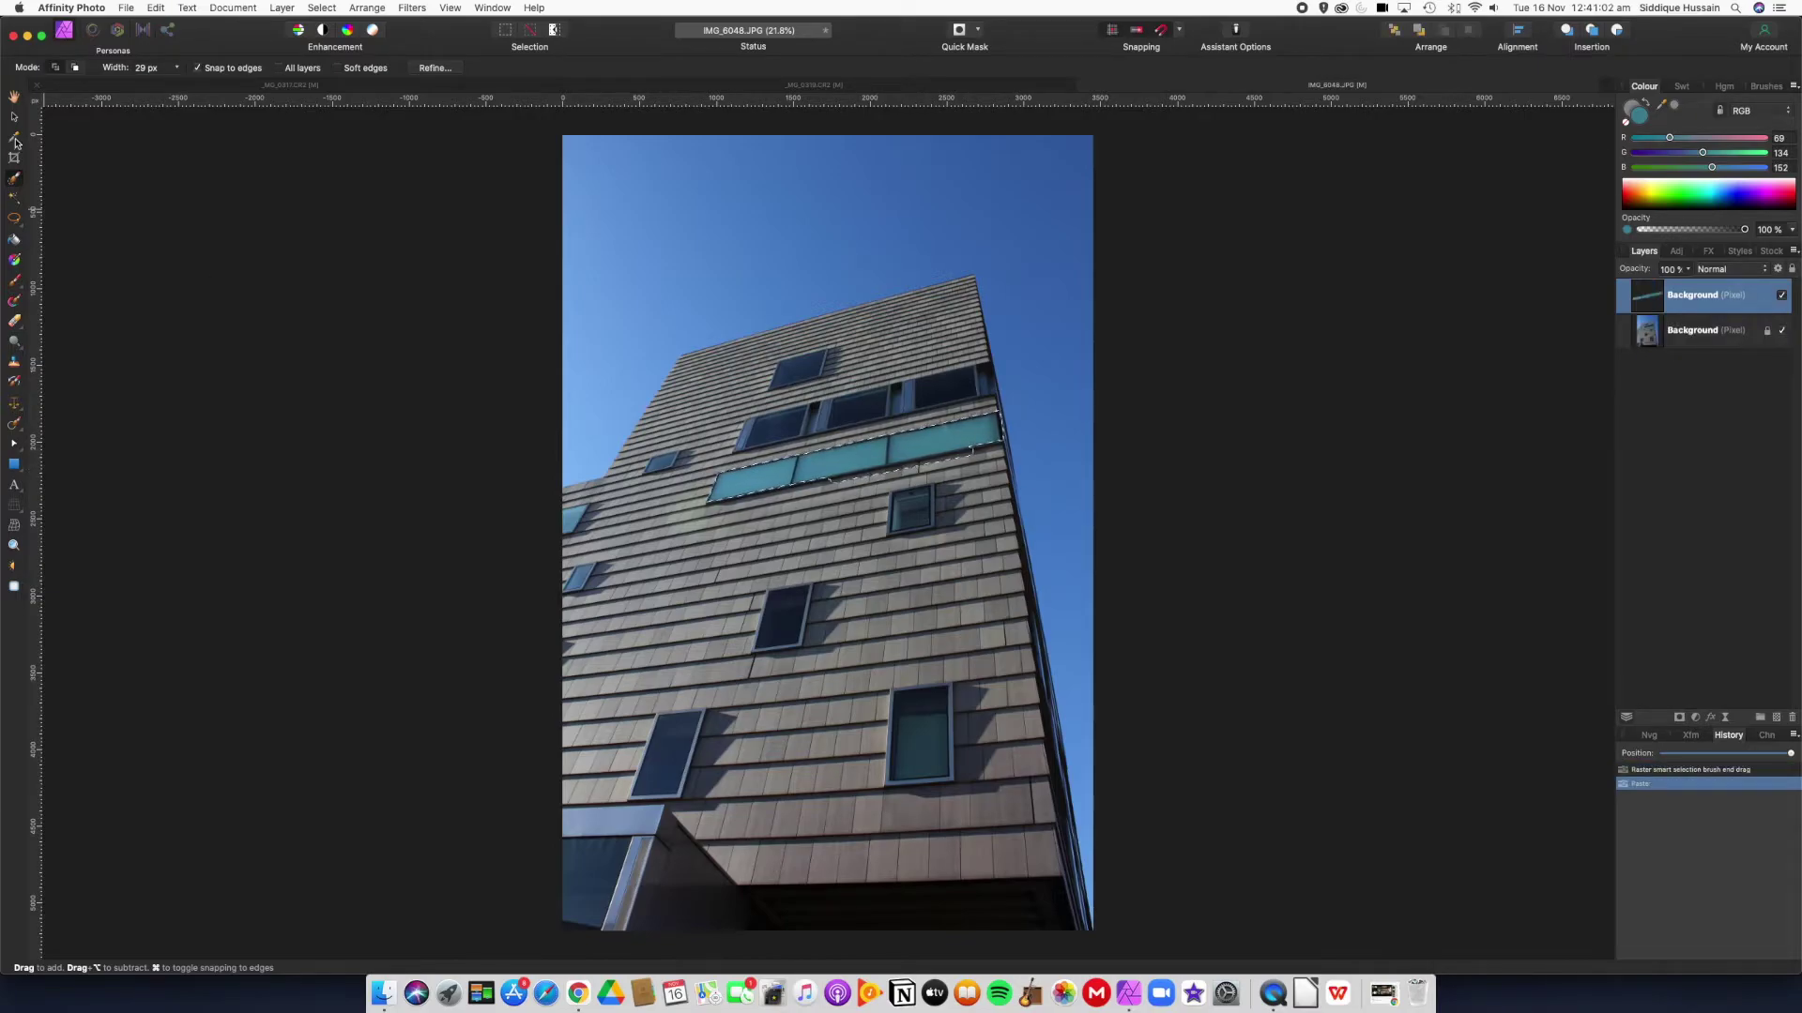
left_click(15, 116)
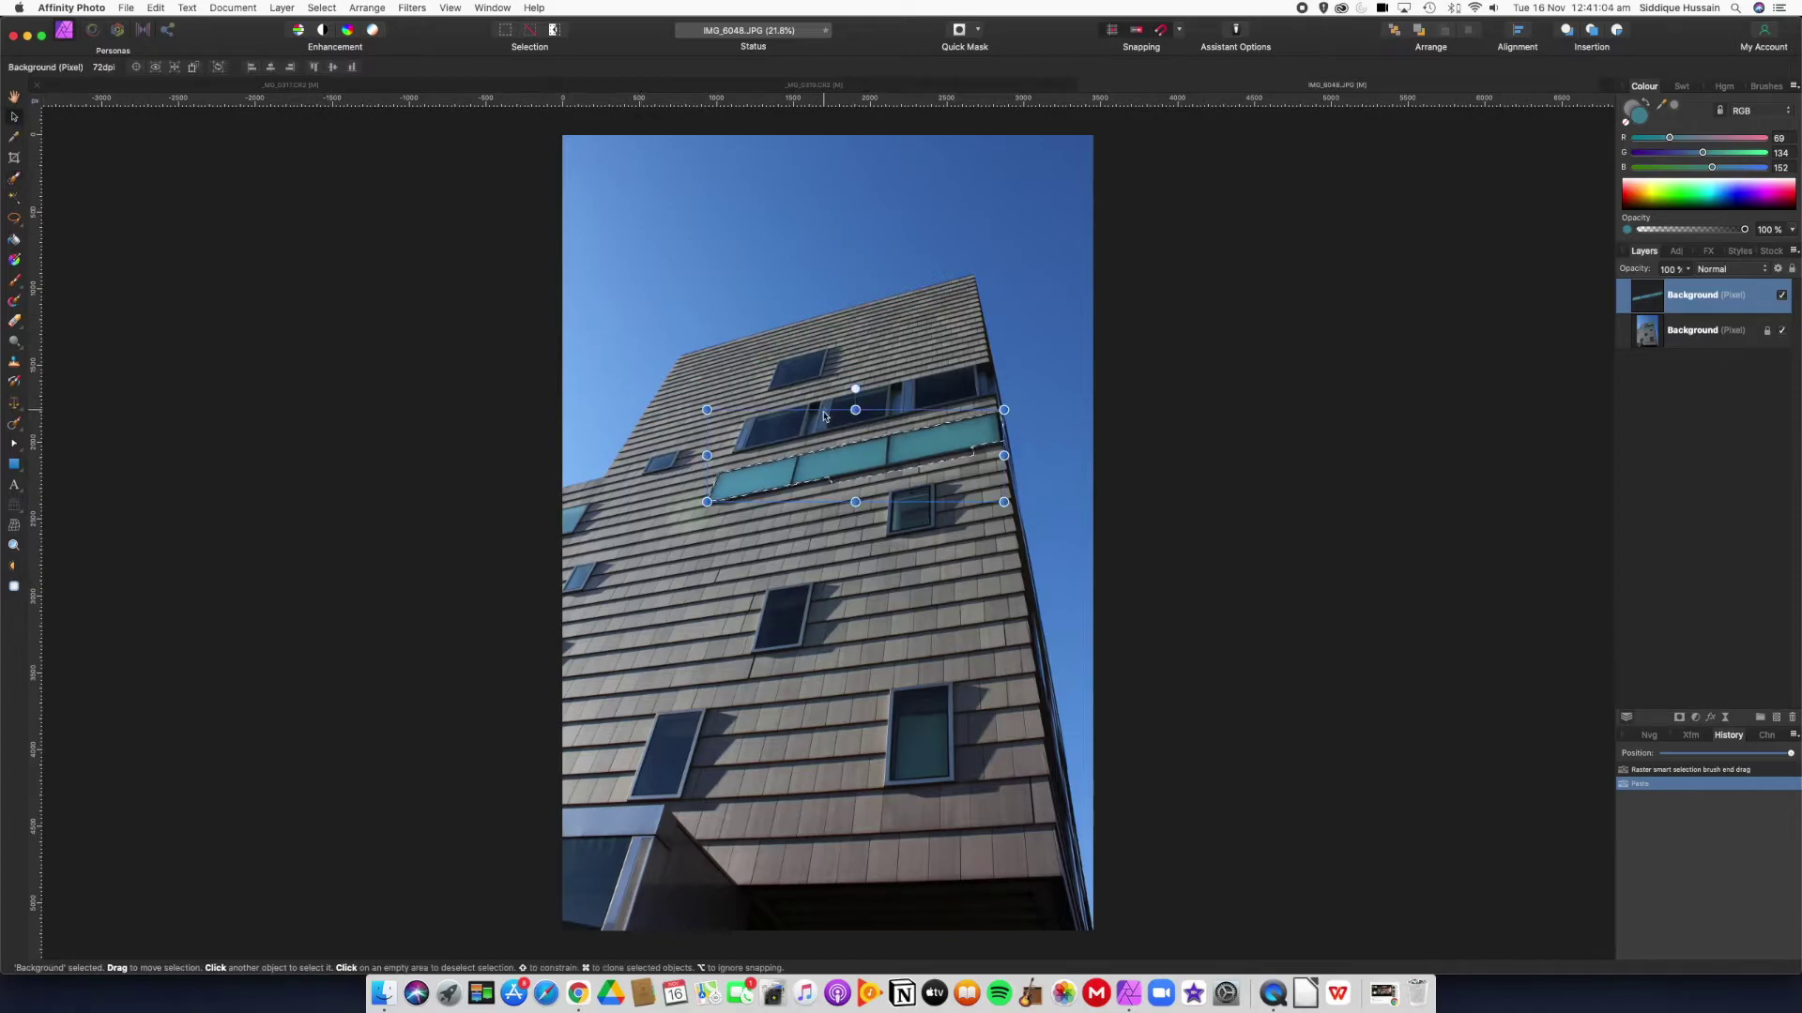
mouse_move(824, 414)
left_mouse_down()
mouse_move(718, 277)
mouse_move(721, 320)
left_mouse_up()
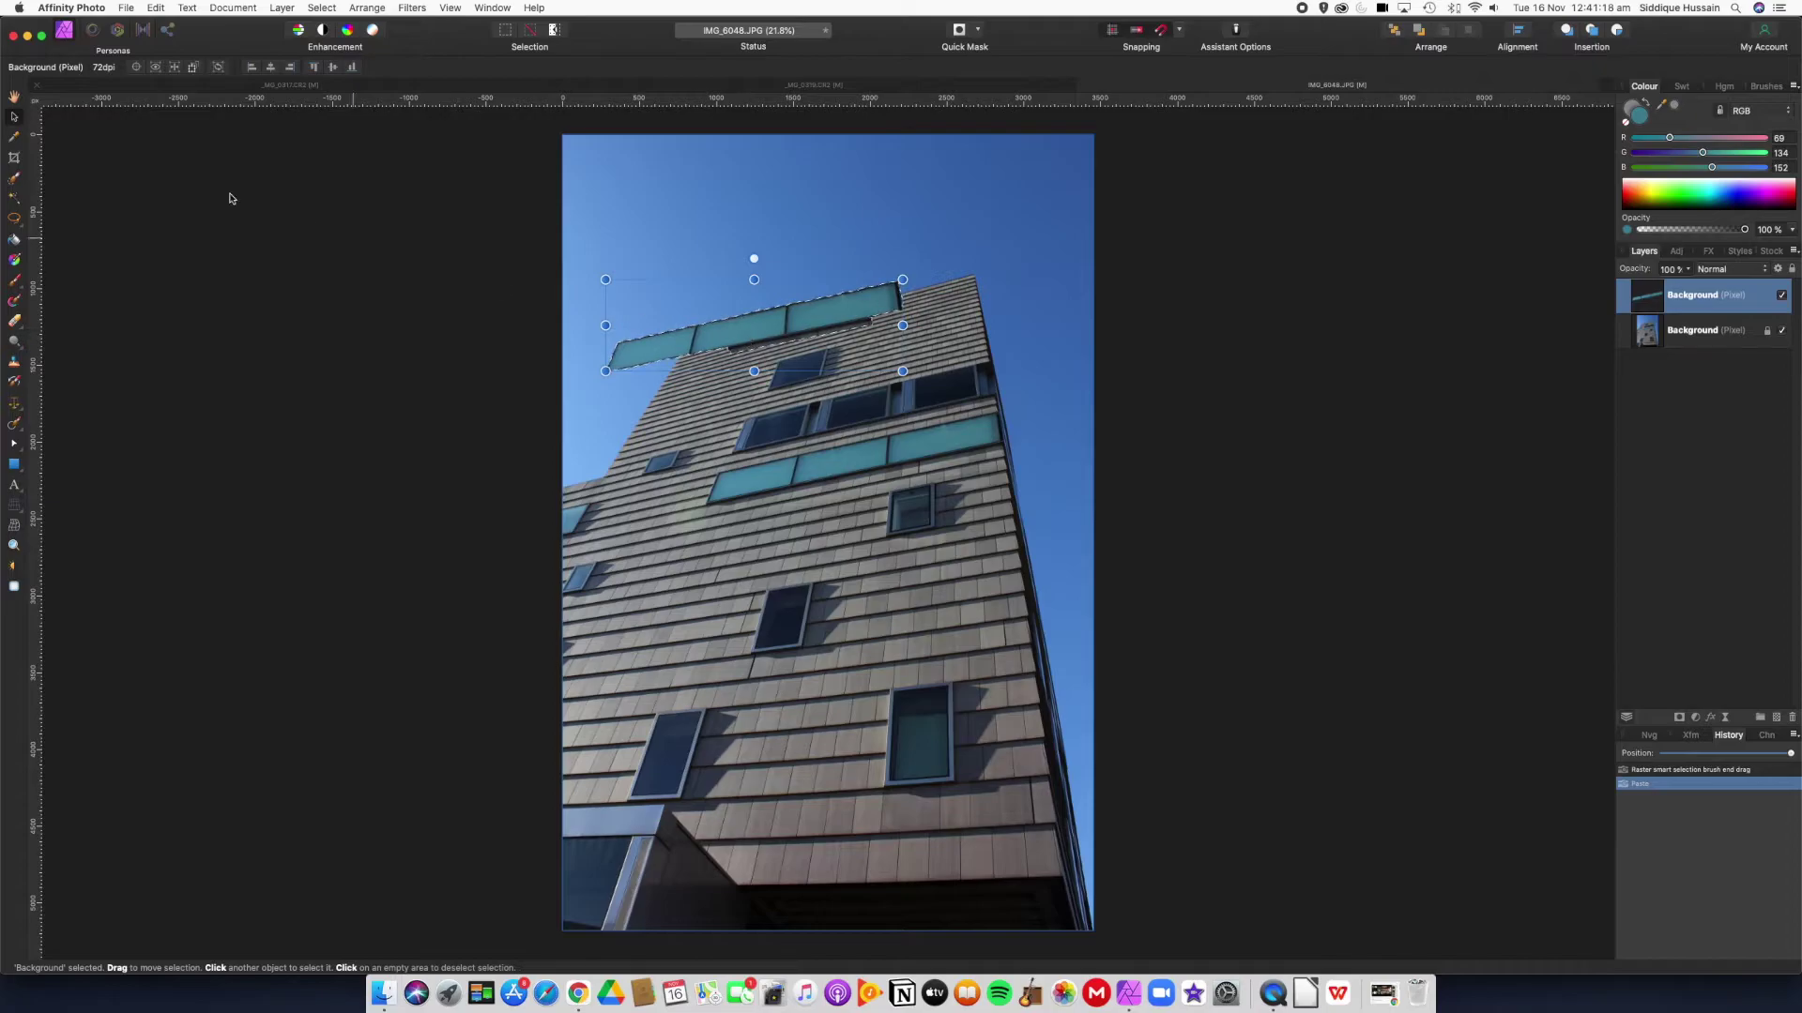
key("i")
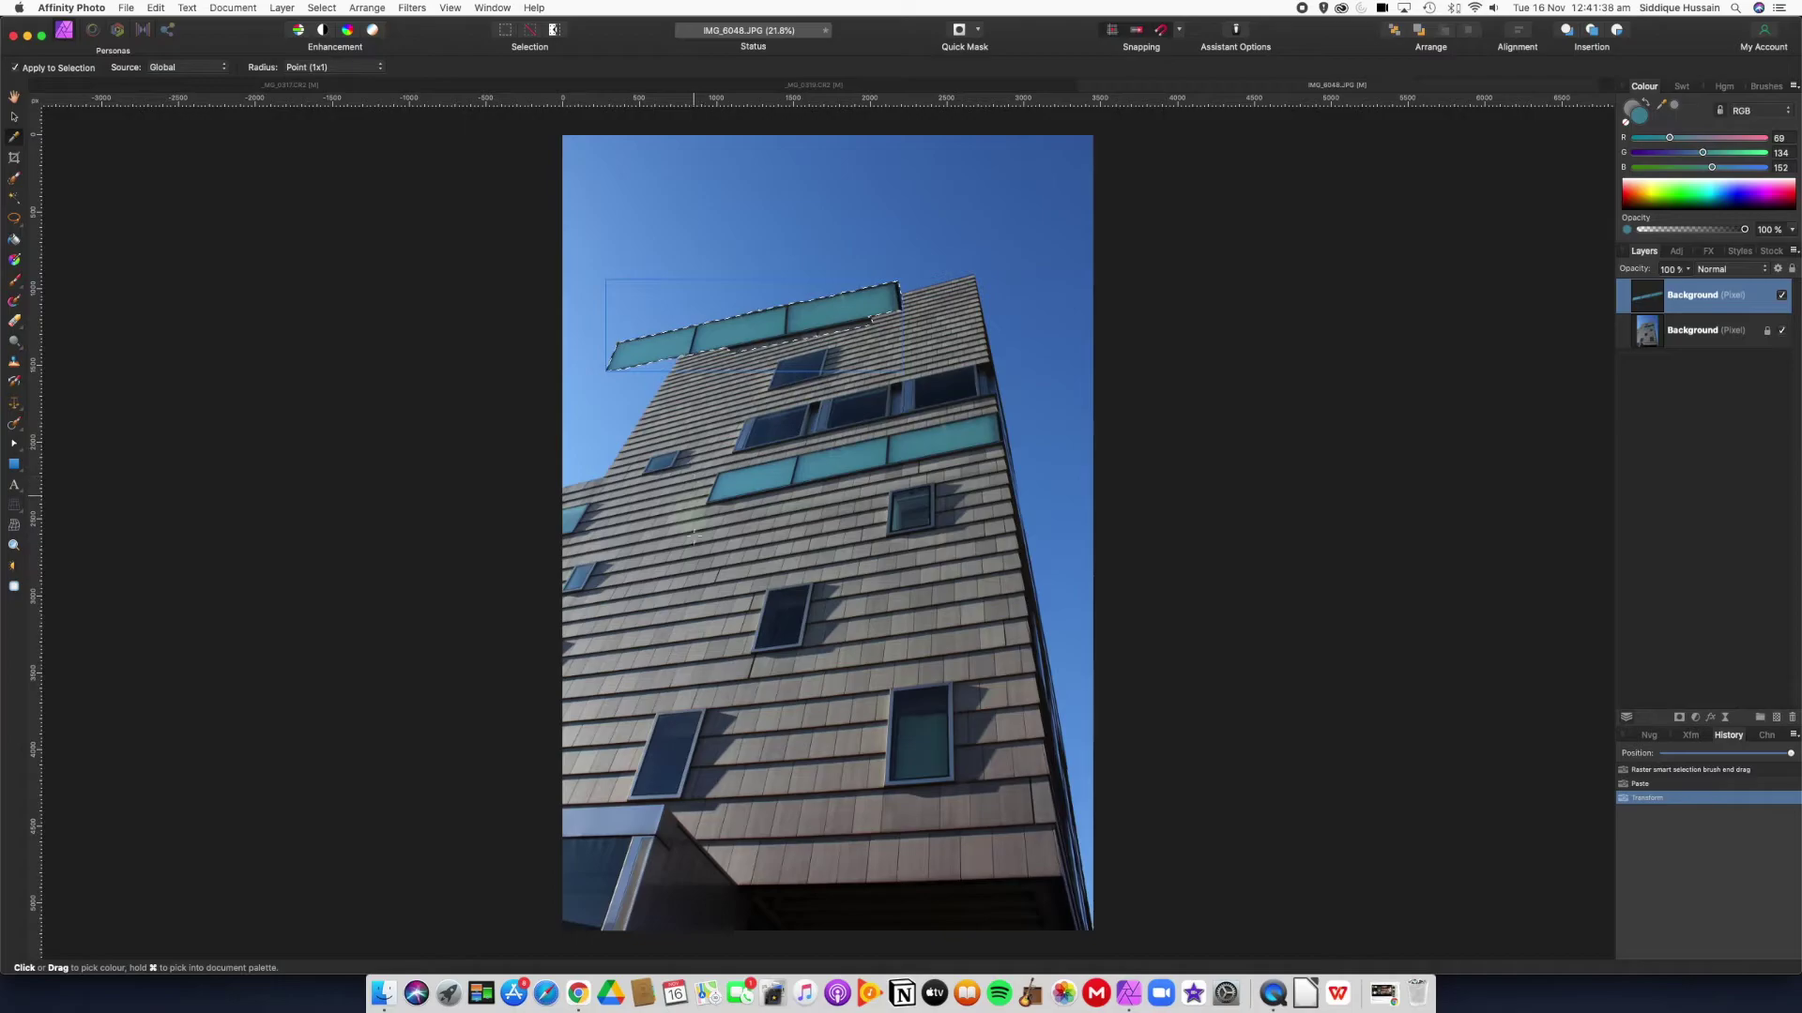
scroll(668, 640, "up", 2)
scroll(669, 641, "up", 2)
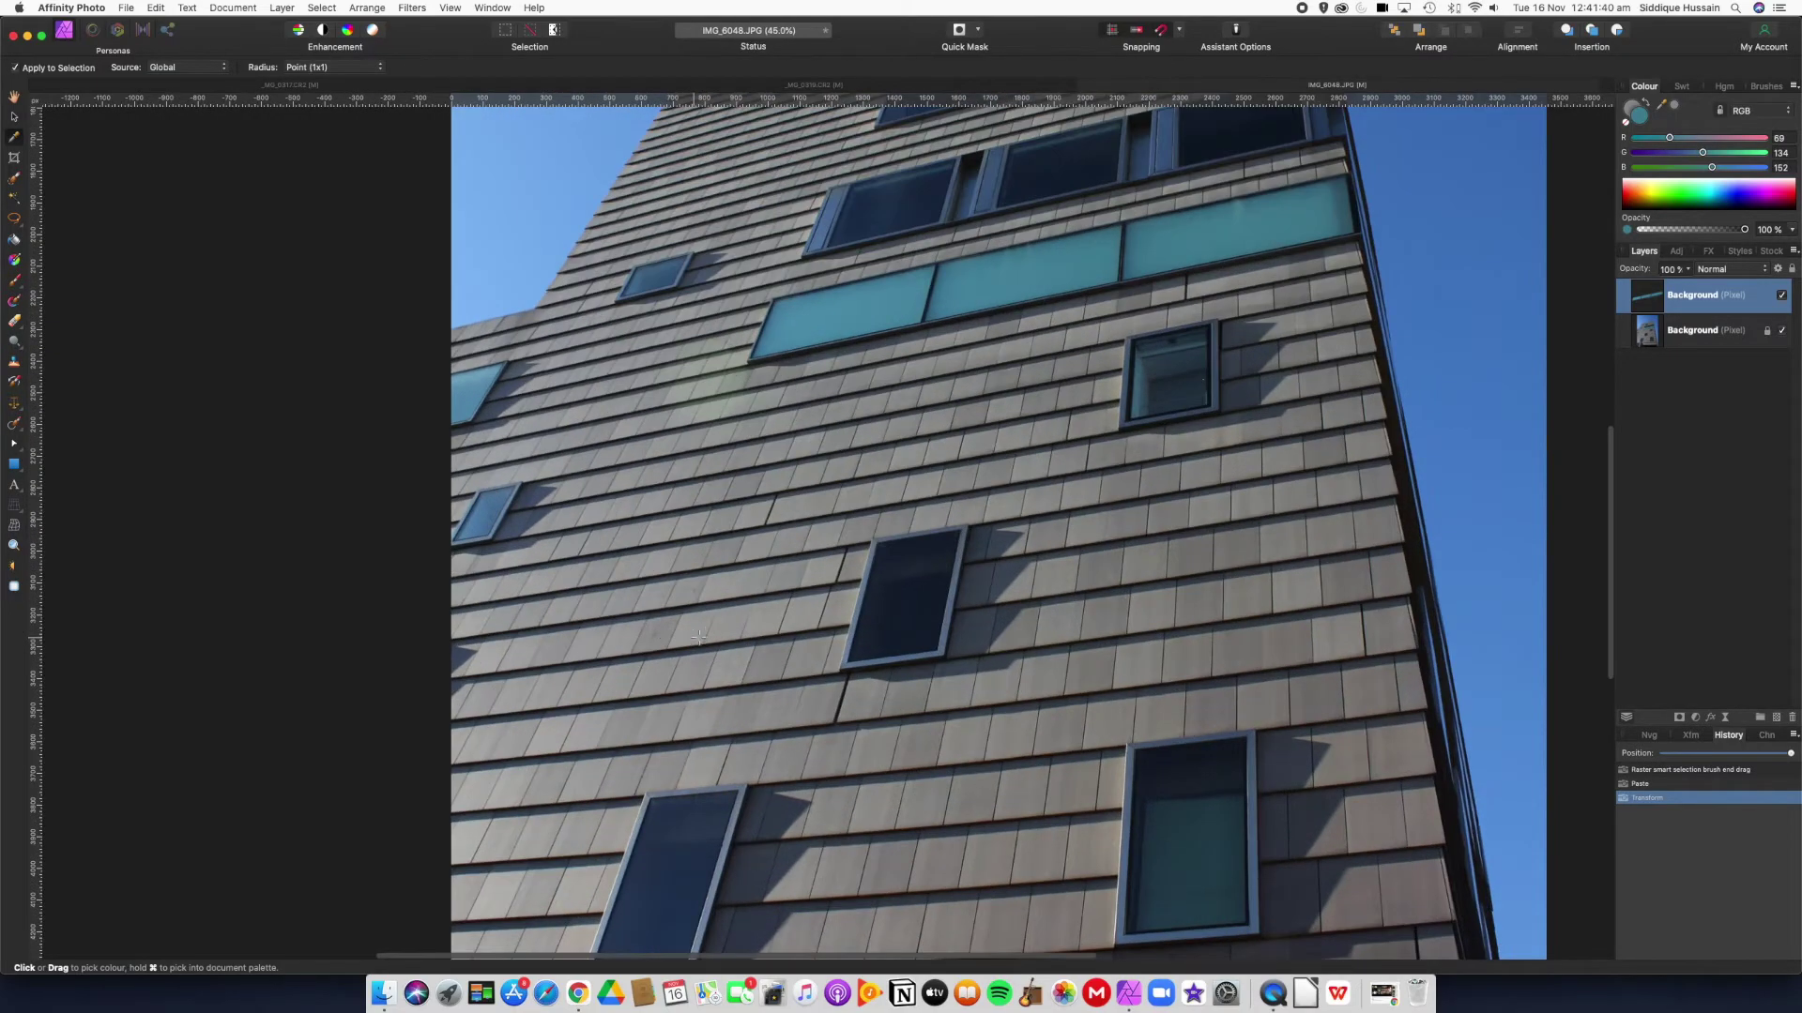
- Sample grey (162, 164, 163) from the wall tiles as the paint colour
left_click(661, 561)
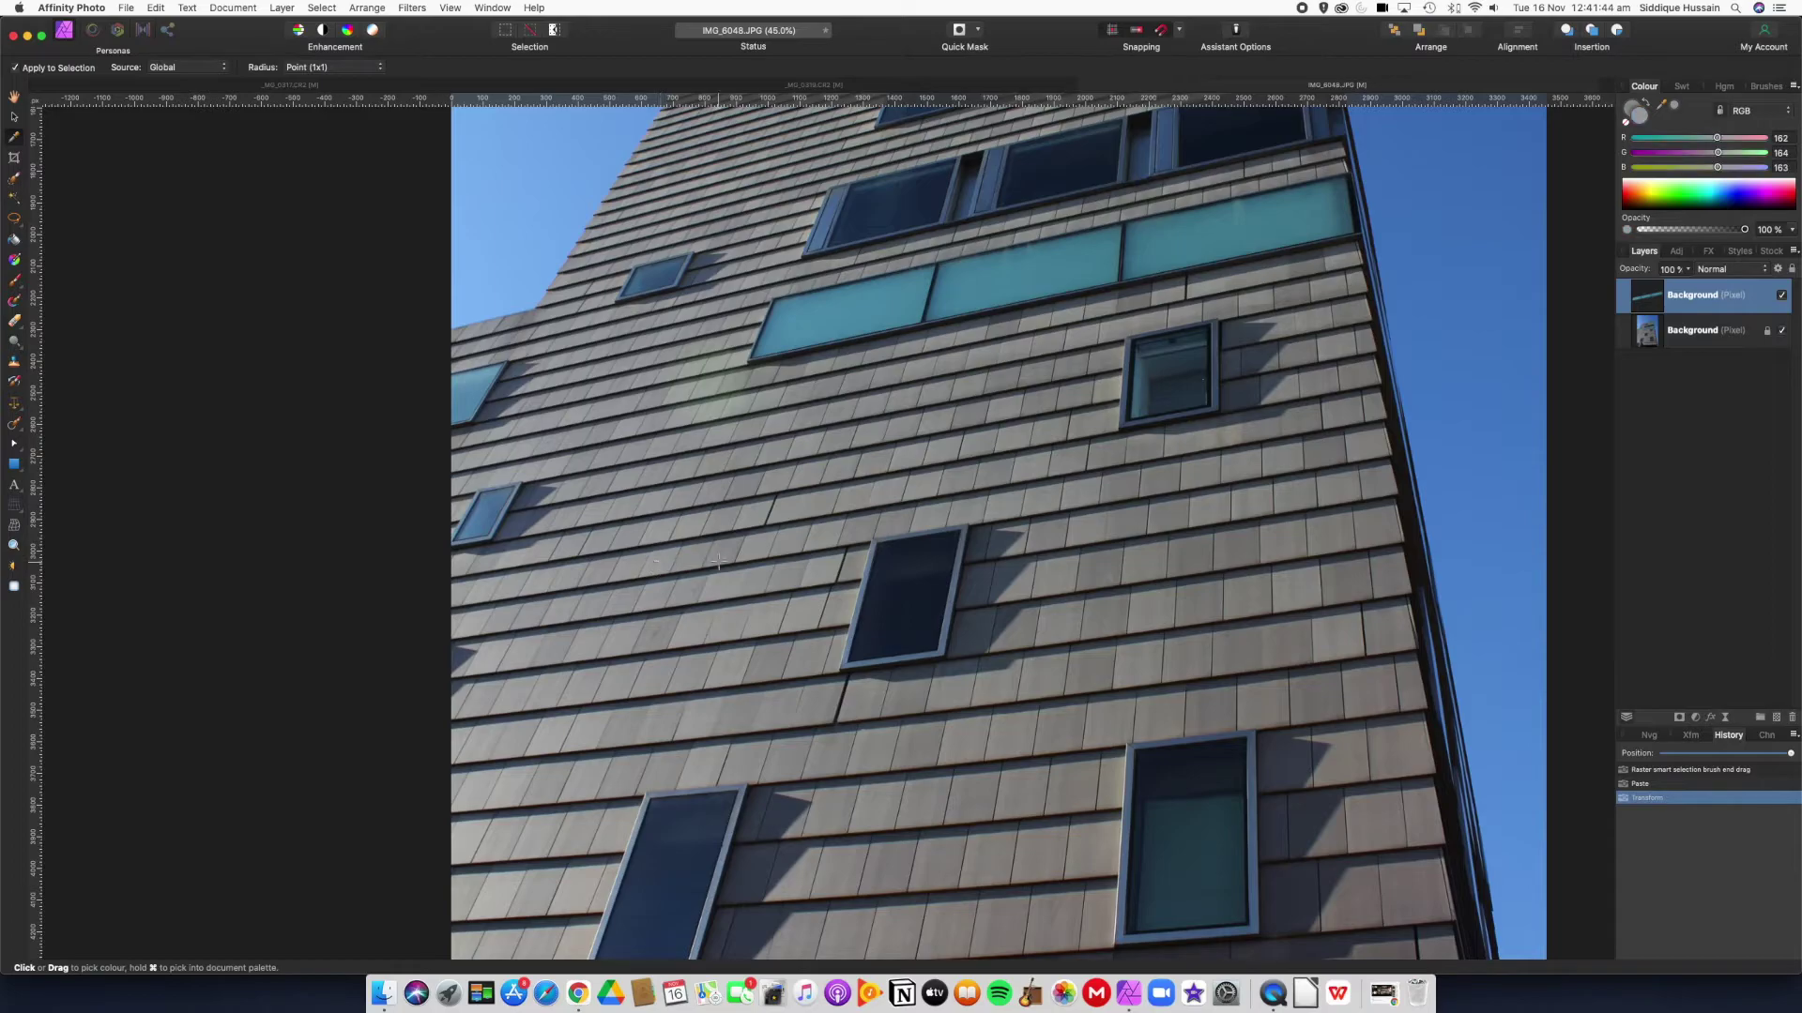
left_click(1653, 105)
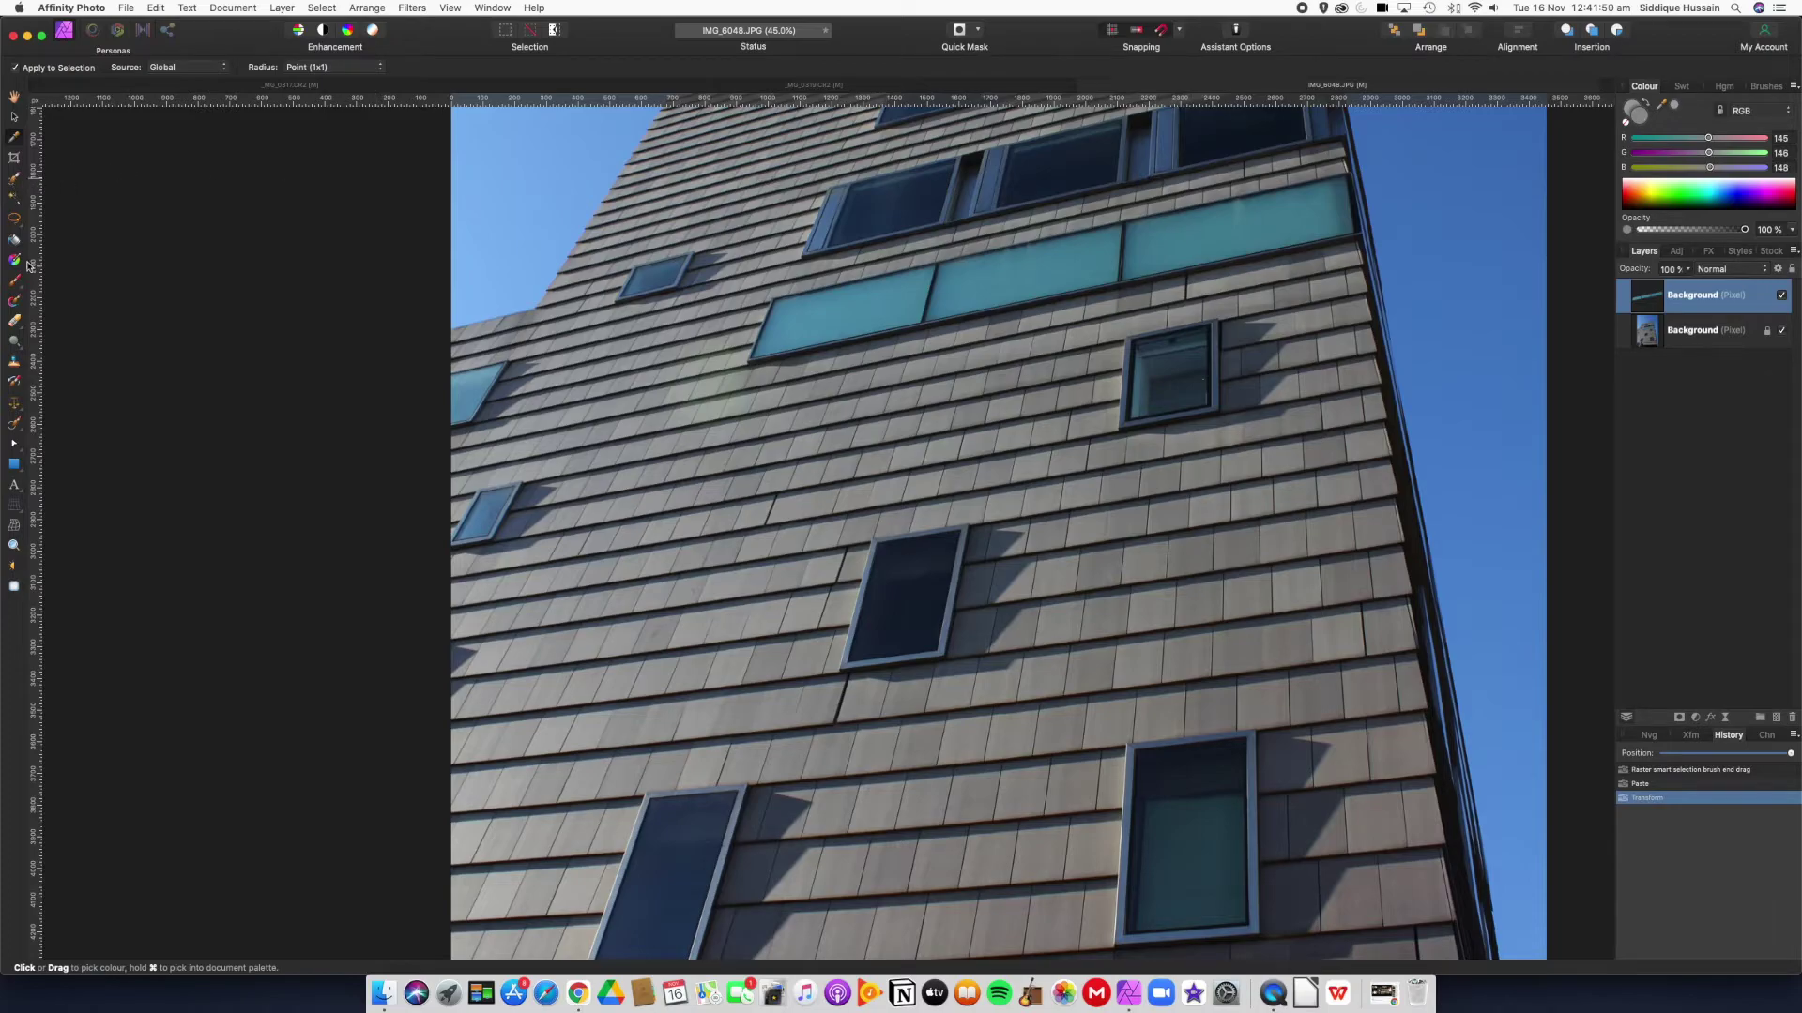
left_click(15, 284)
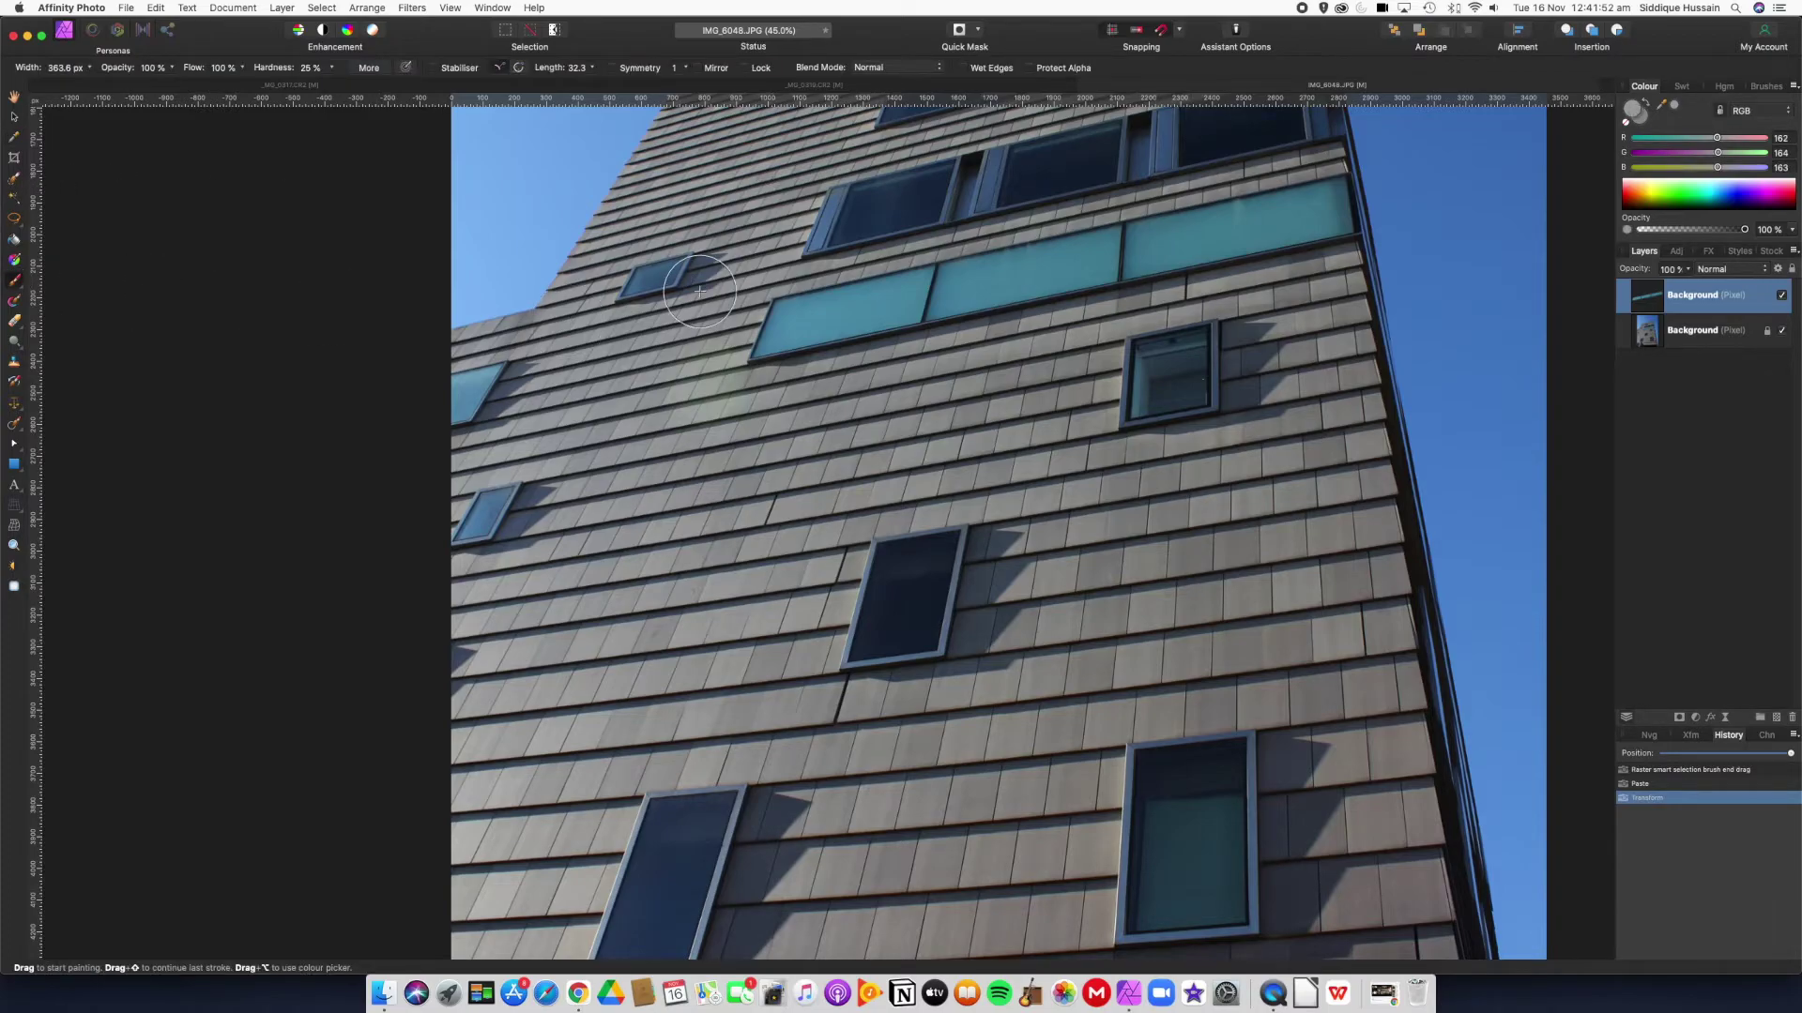
scroll(699, 291, "down", 5)
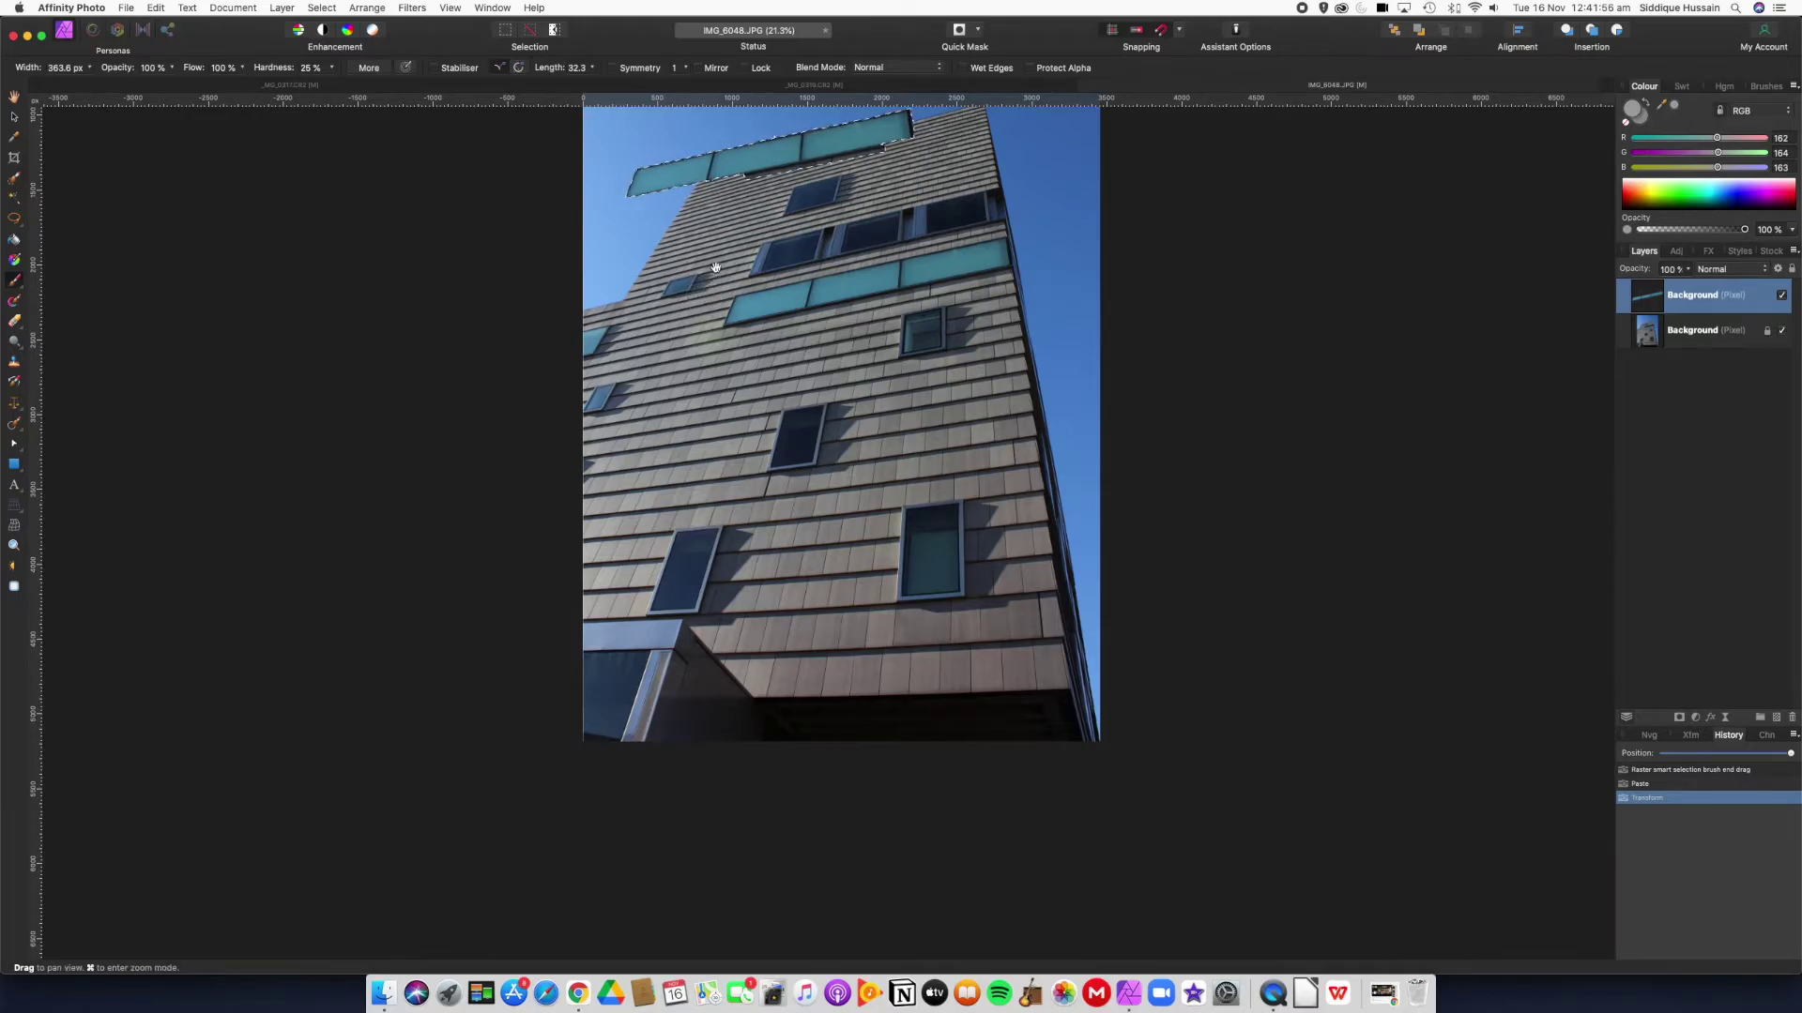
left_click_drag(700, 291, 693, 438)
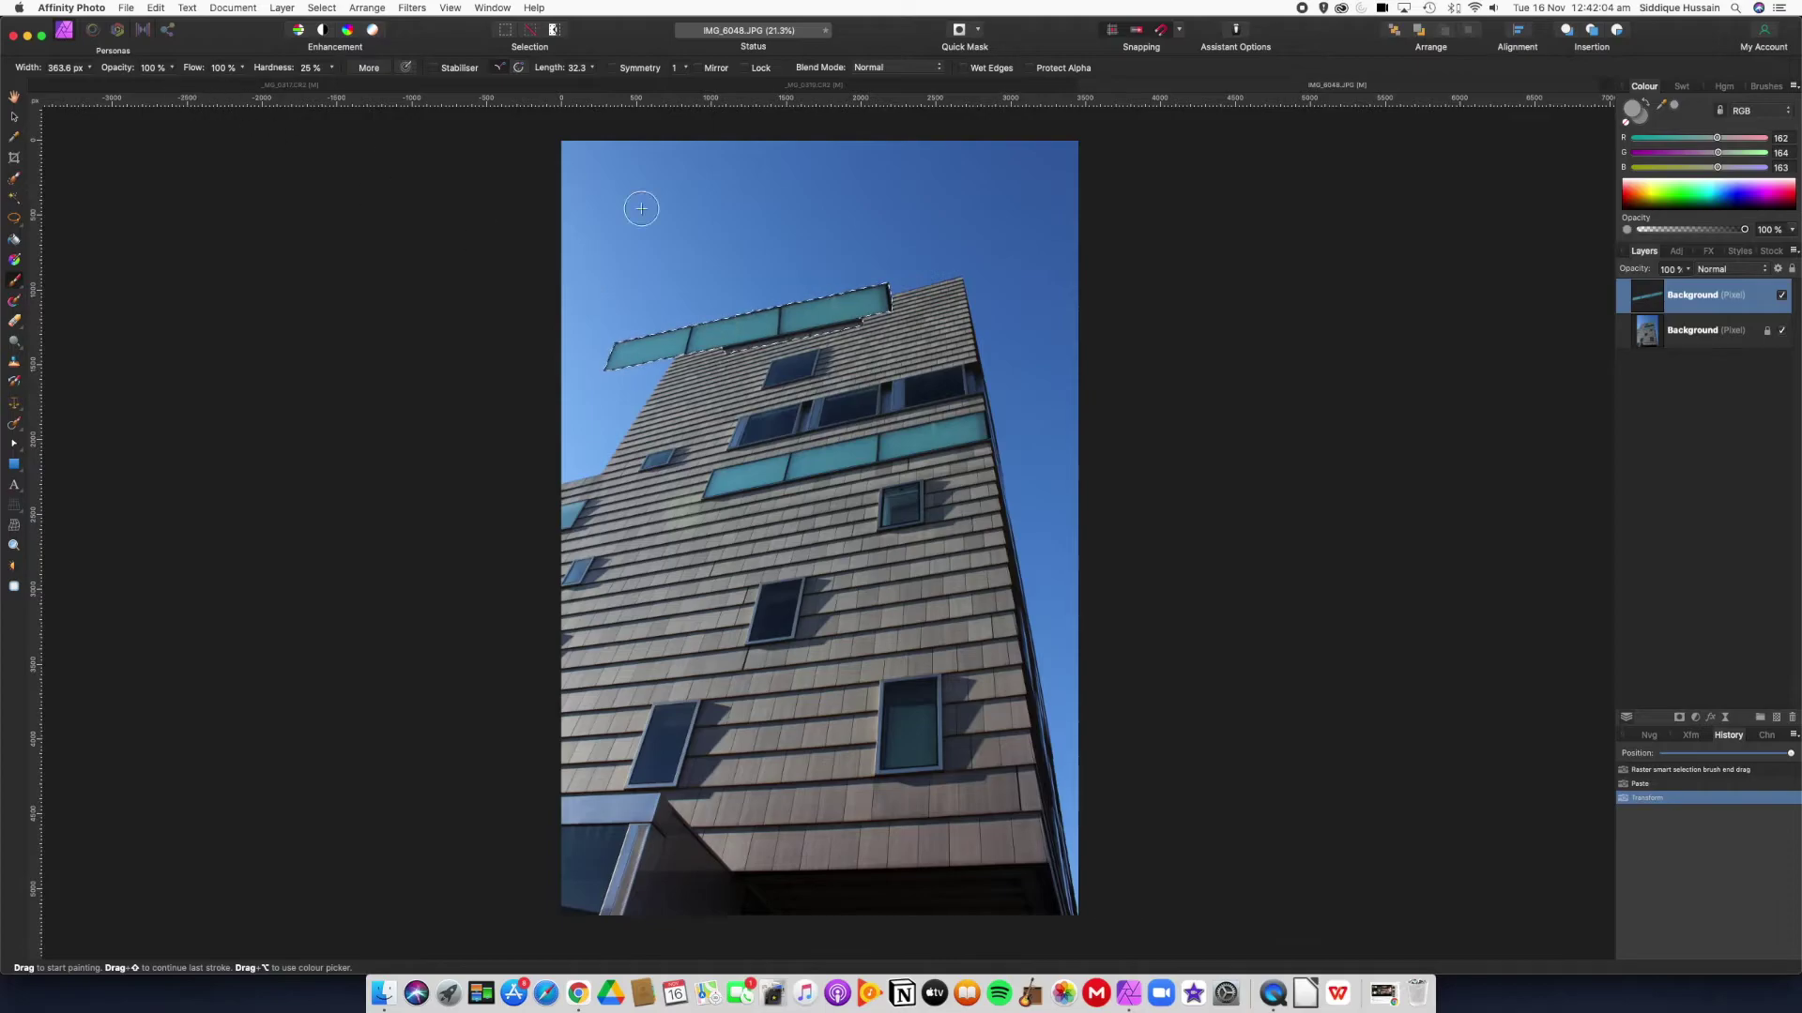
- Brush the selected pasted strip solid grey, then deselect it
left_click_drag(734, 329, 858, 302)
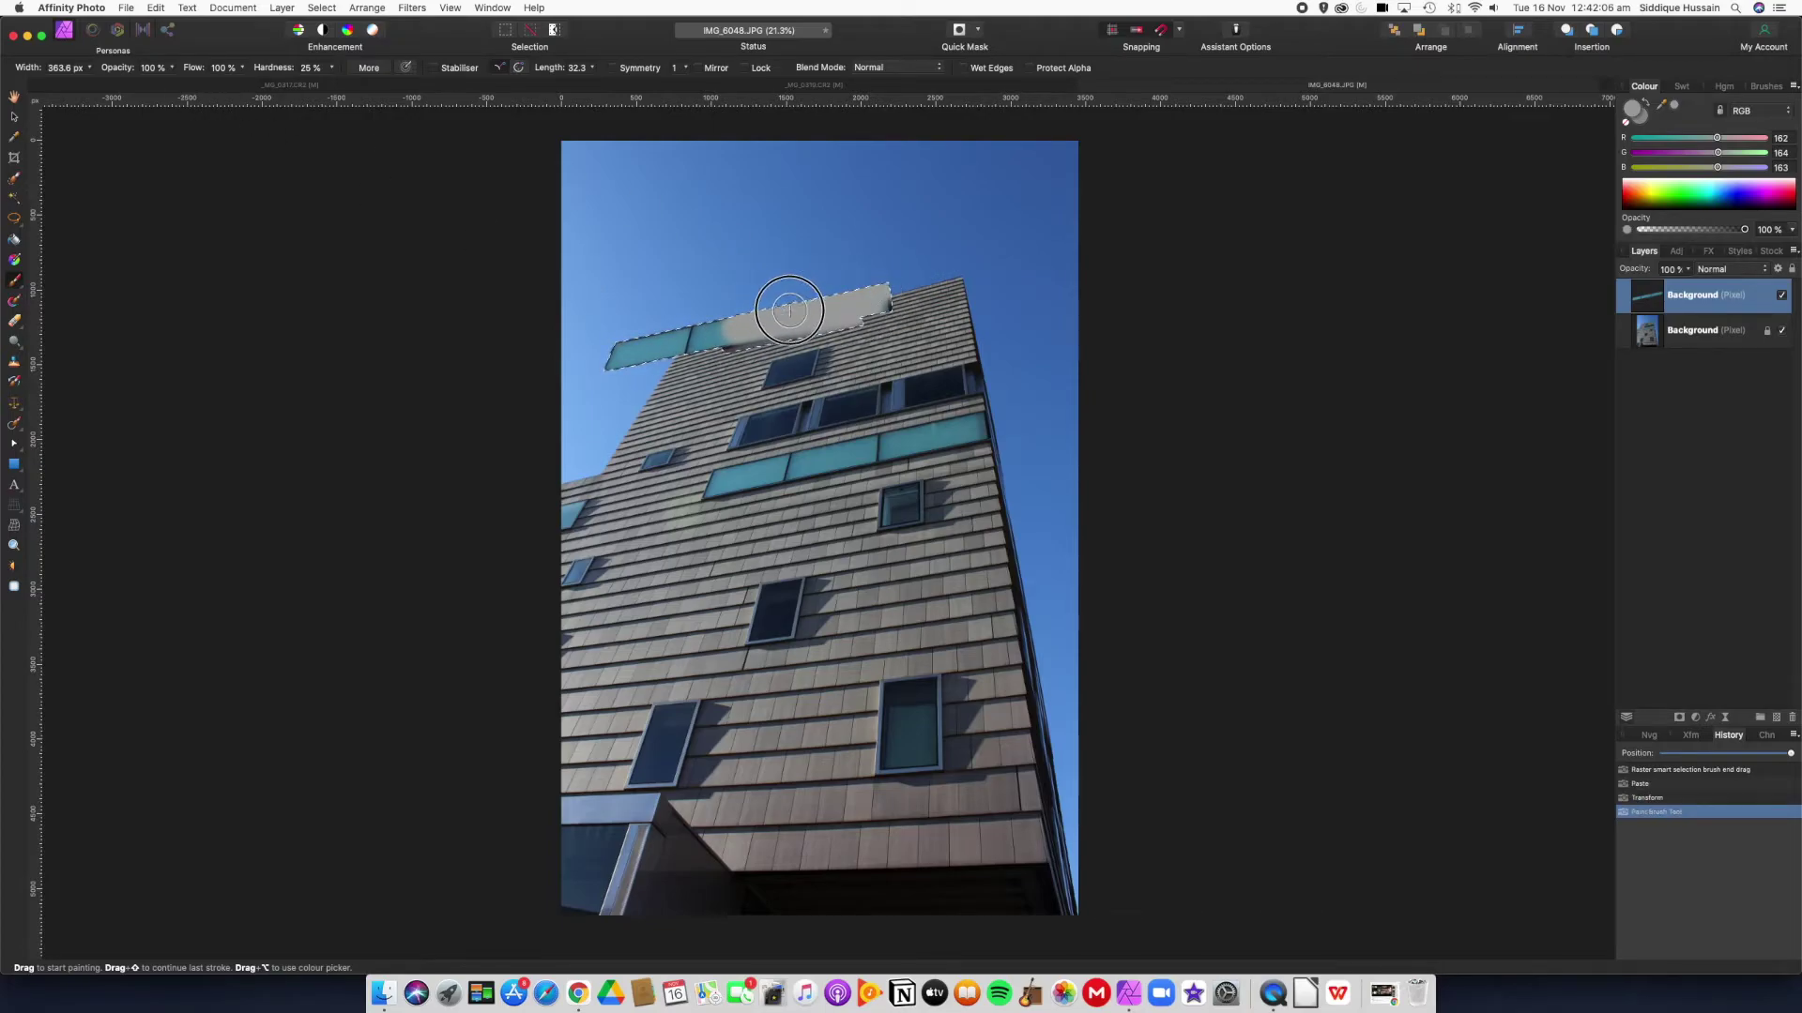
left_click_drag(765, 323, 604, 363)
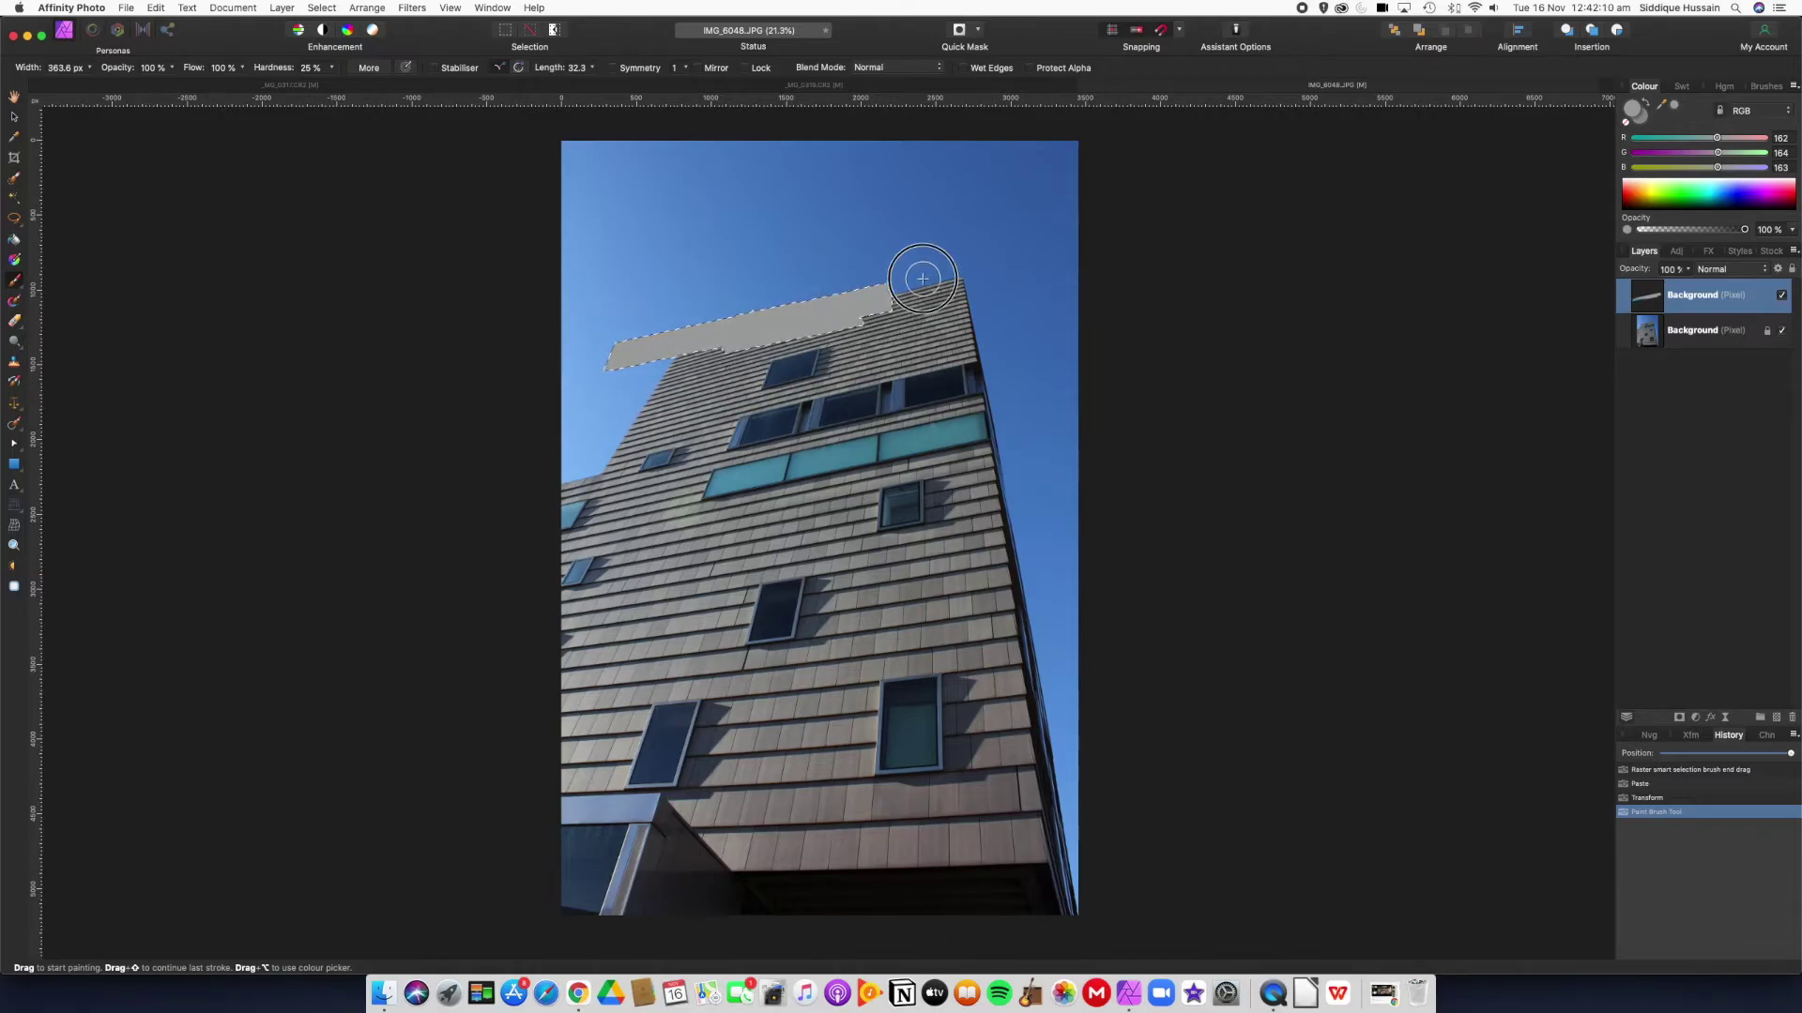
left_click(802, 329)
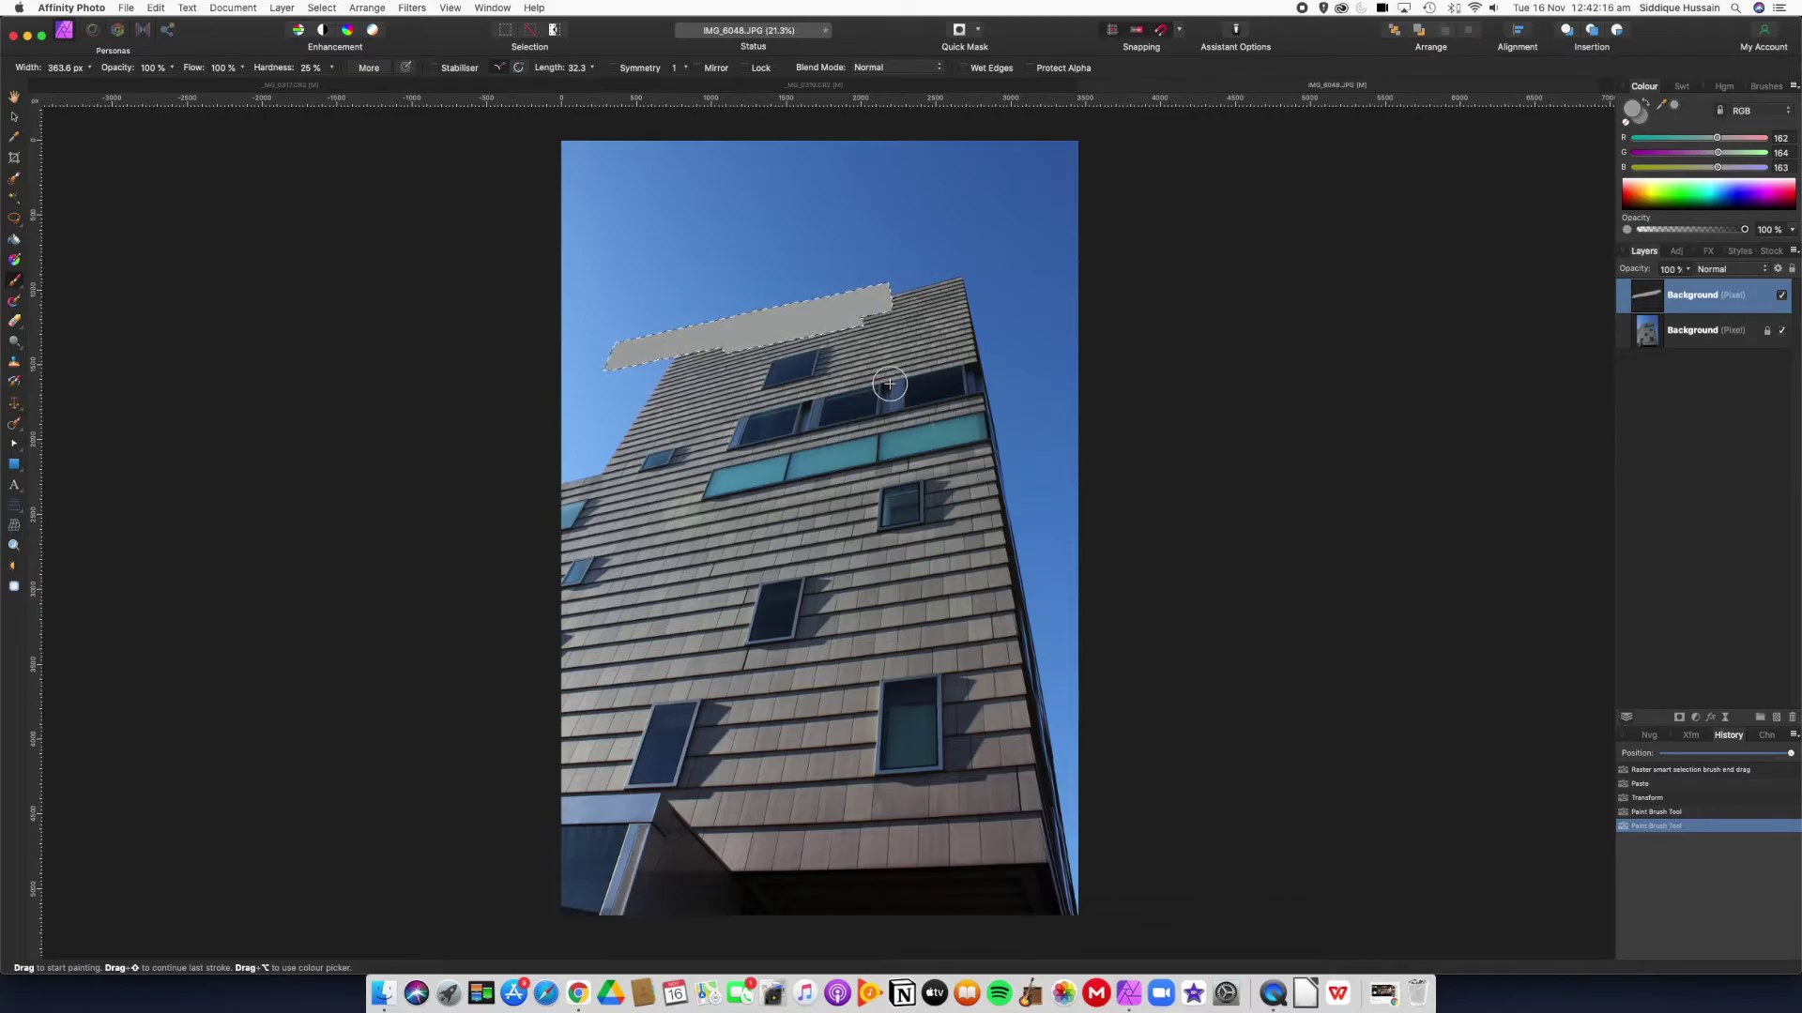
key("super+d")
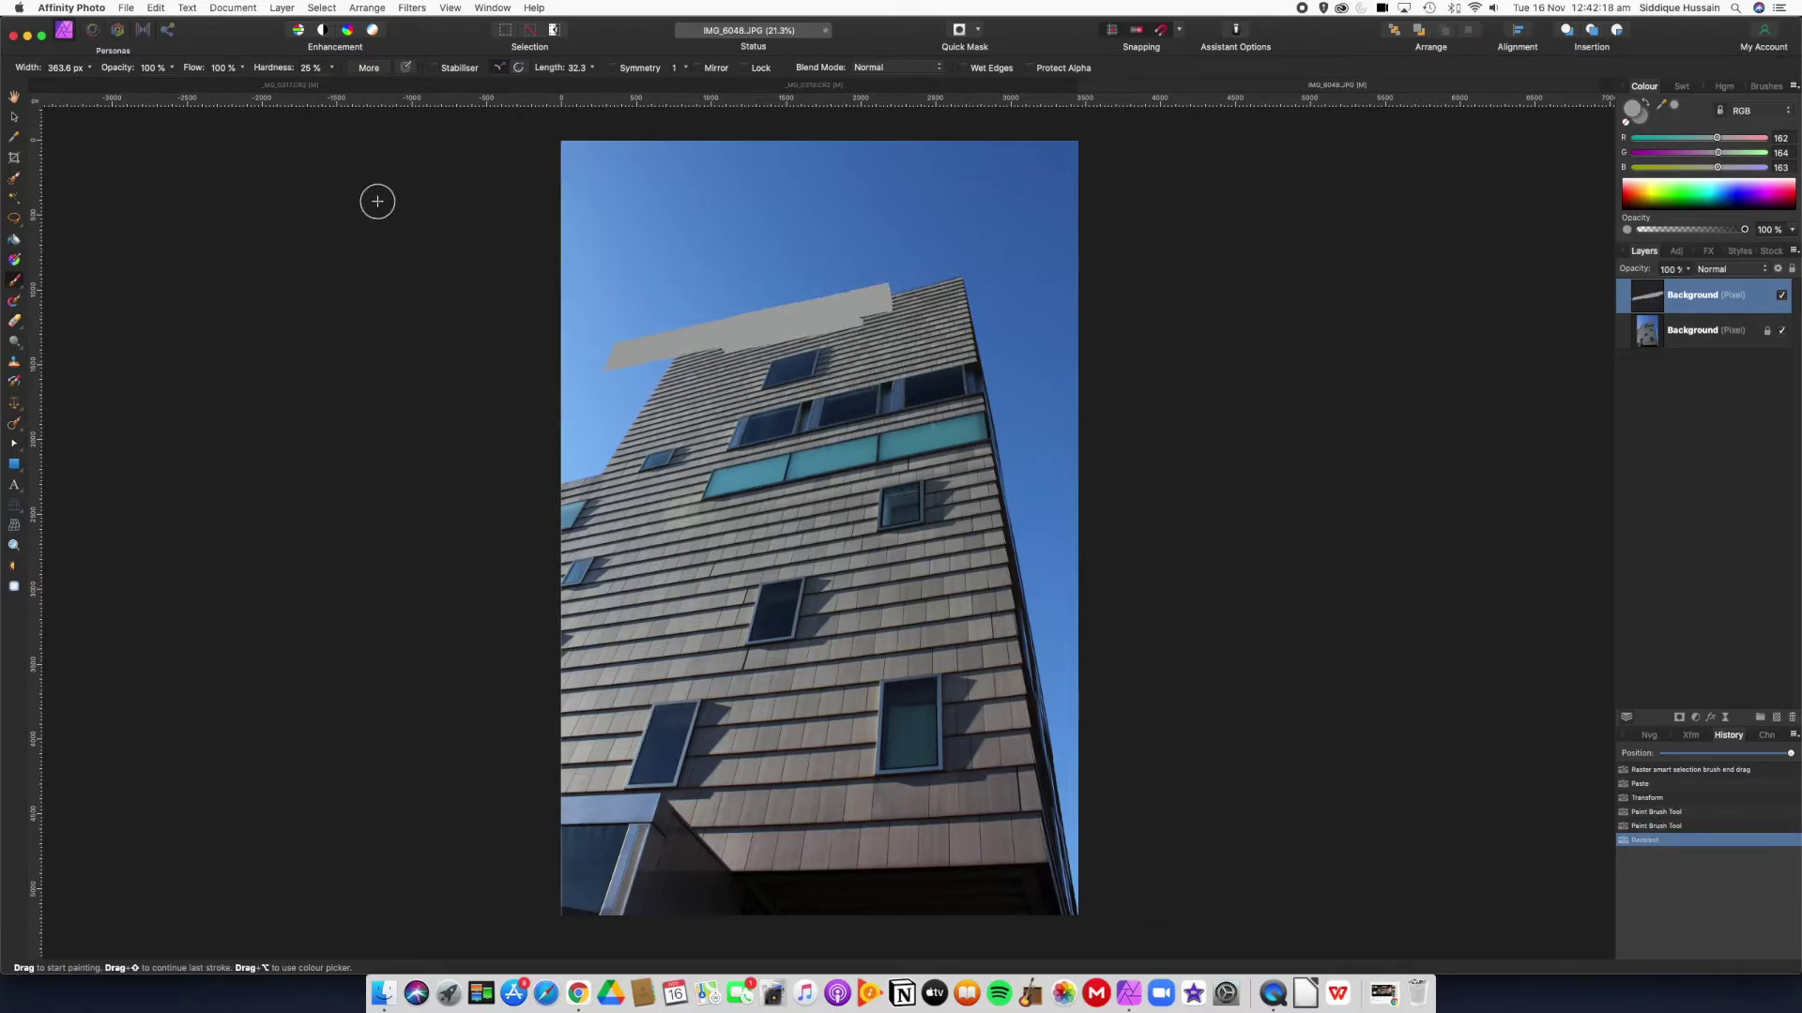
left_click(15, 138)
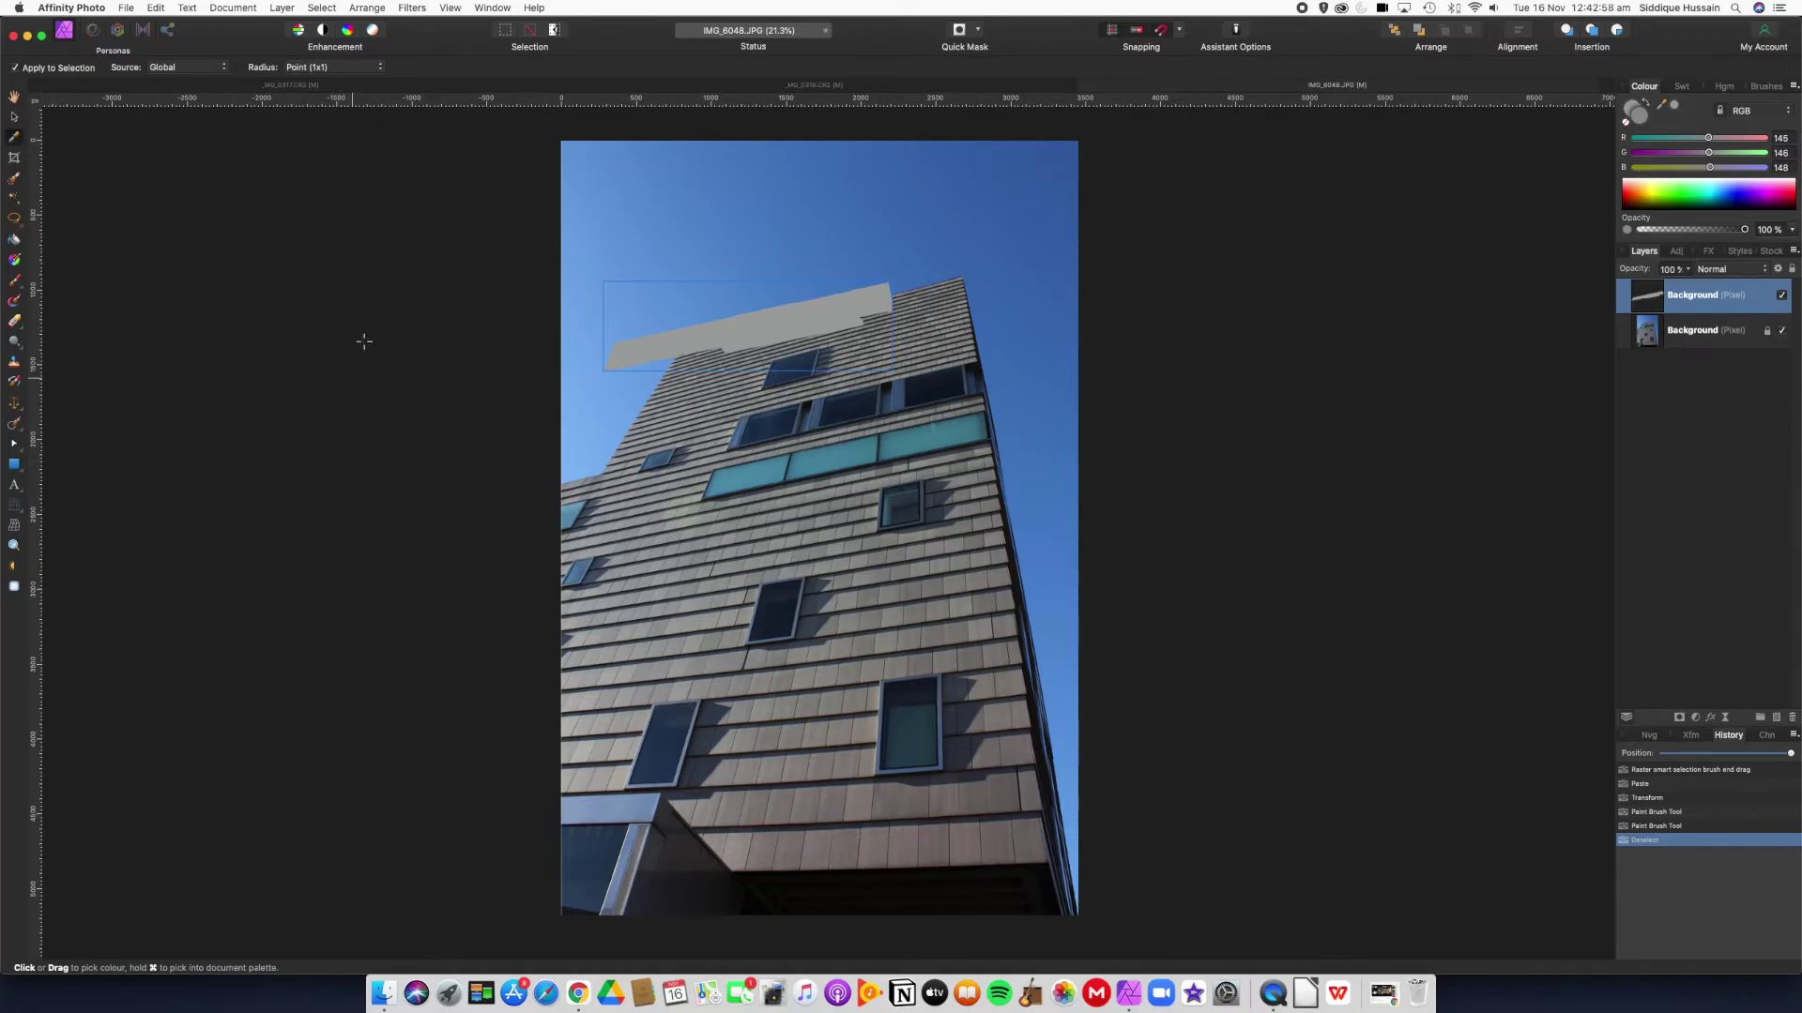
- Remove the Red Eye Removal Tool from the toolbar via View > Customise Tools
left_click(450, 9)
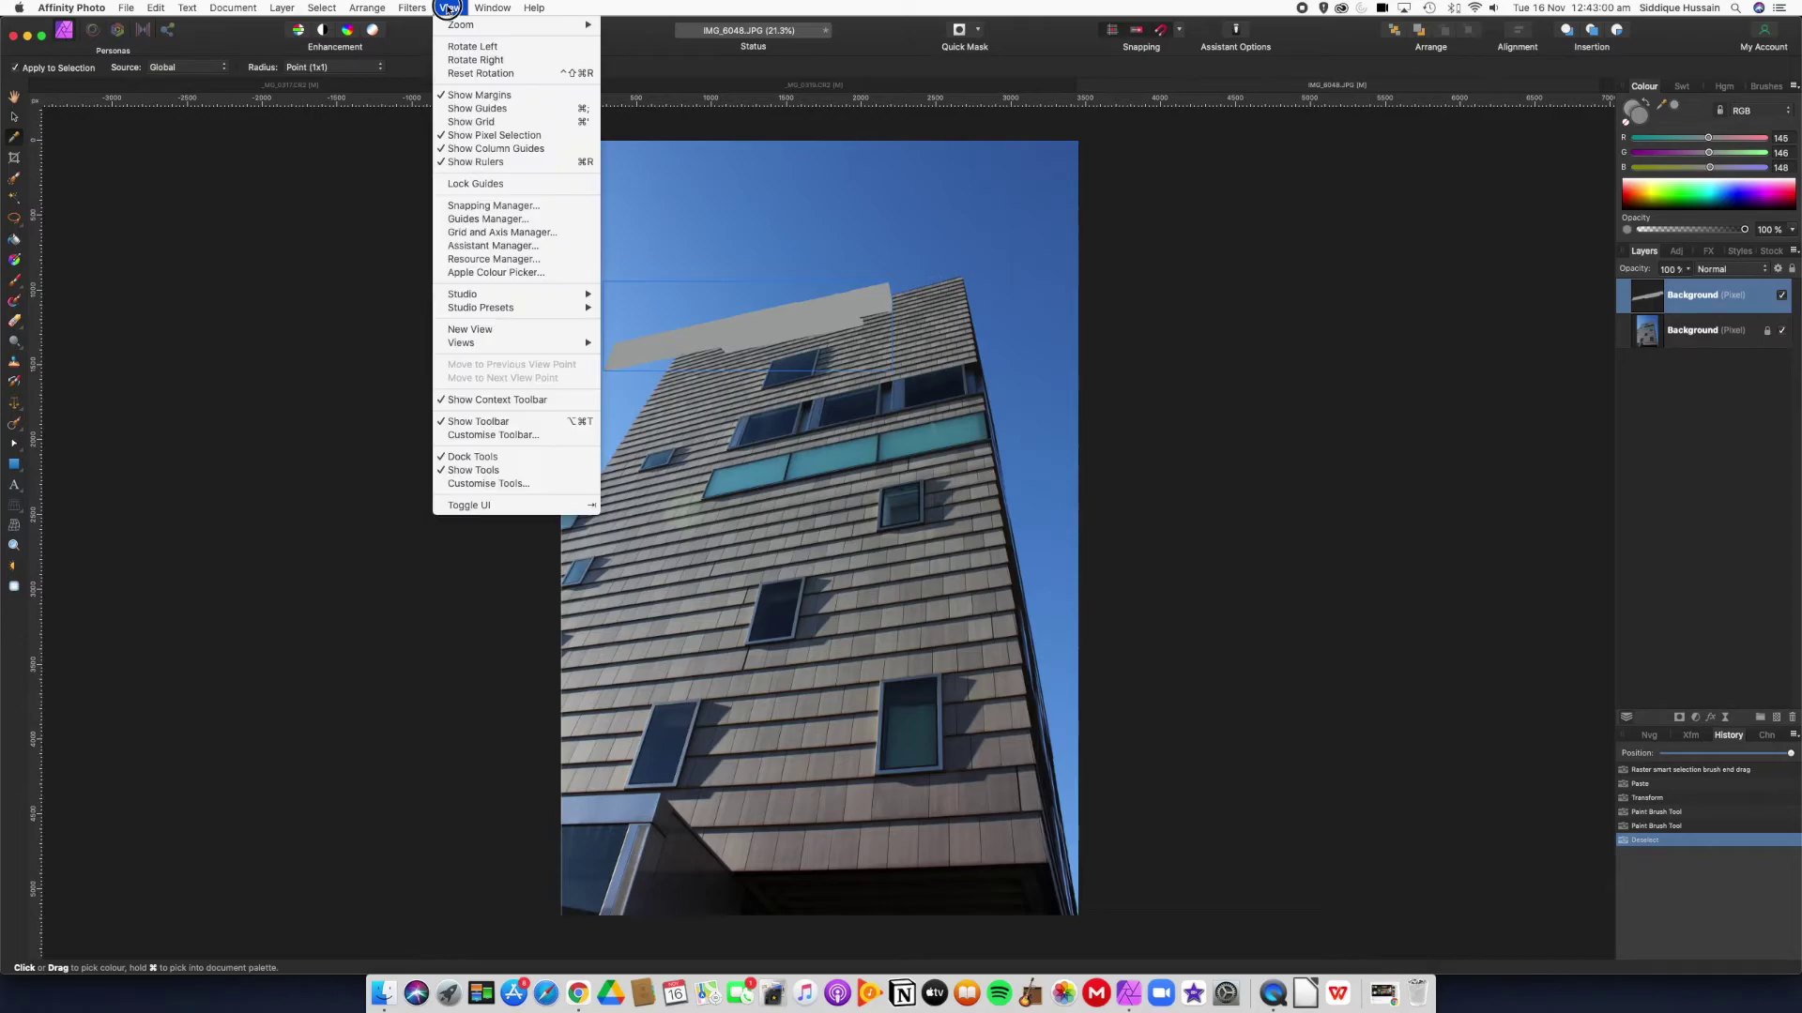
left_click(502, 485)
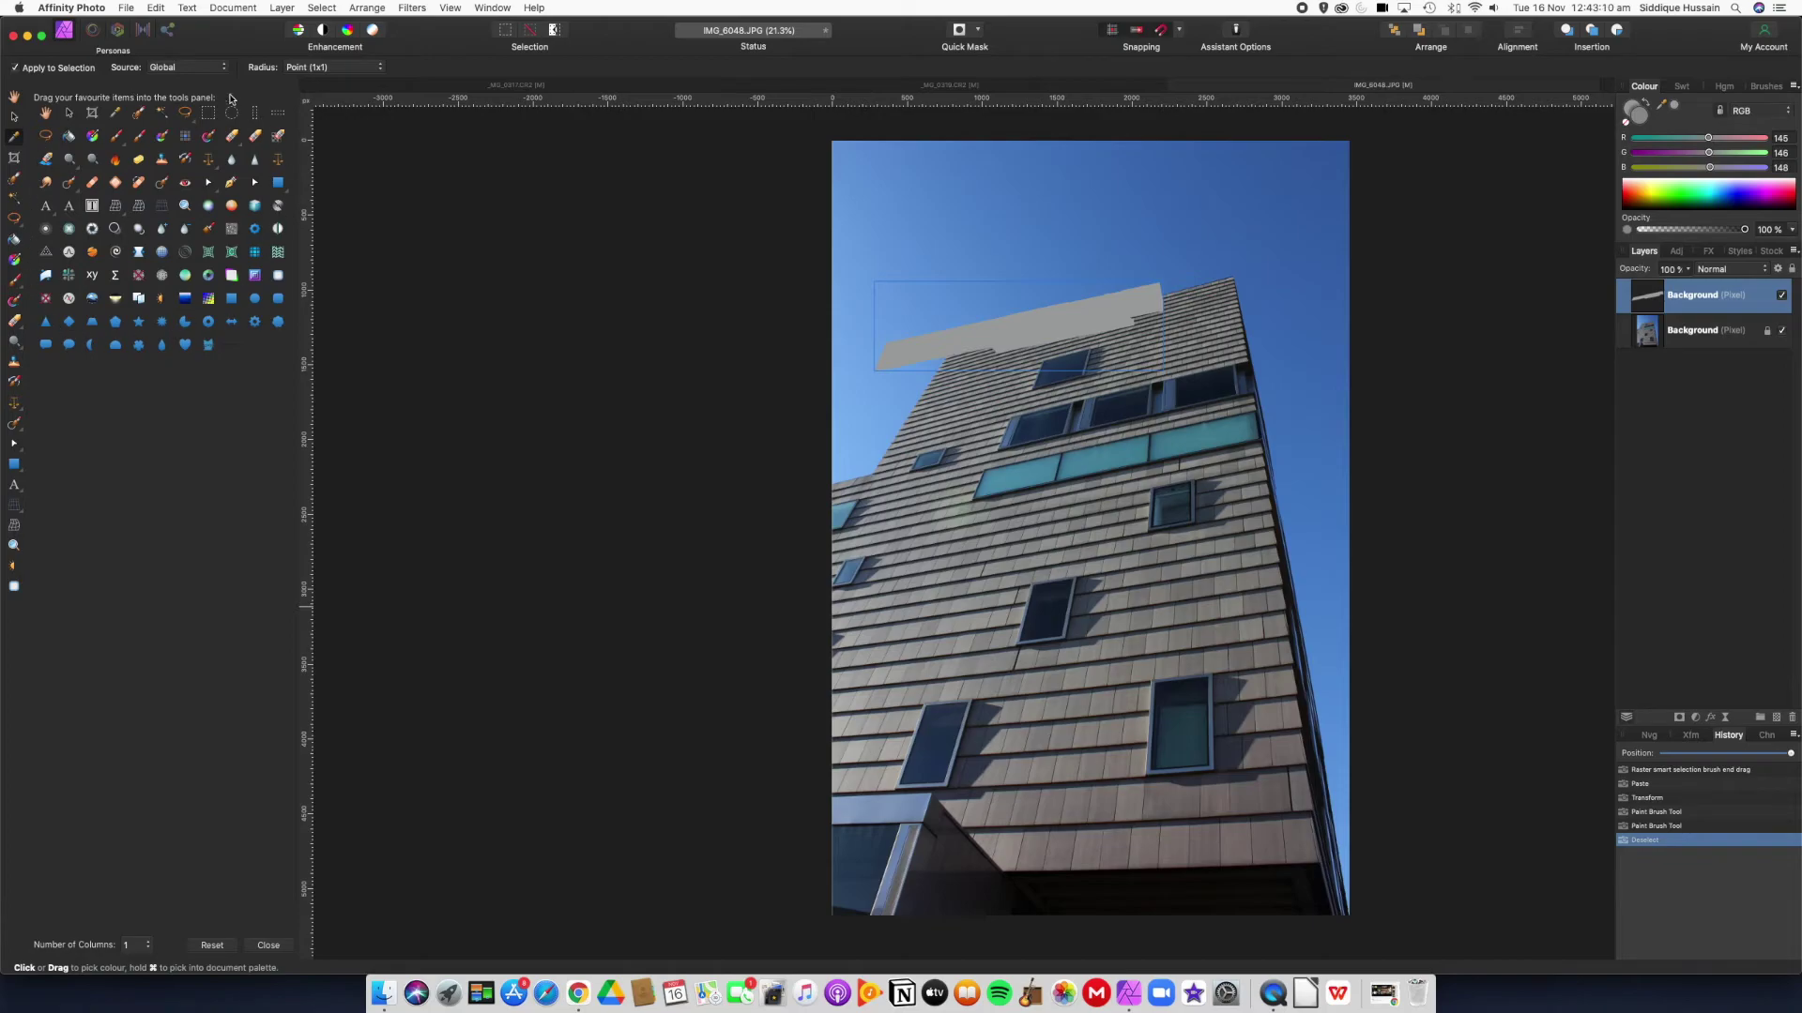
mouse_move(185, 182)
left_mouse_down()
mouse_move(88, 450)
mouse_move(17, 566)
left_mouse_up()
left_click_drag(18, 569, 200, 422)
- Move the Hand Tool lower in the tool order and close the customisation panel
left_click(14, 104)
mouse_move(14, 104)
left_mouse_down()
mouse_move(14, 169)
mouse_move(15, 98)
left_mouse_up()
left_click(266, 946)
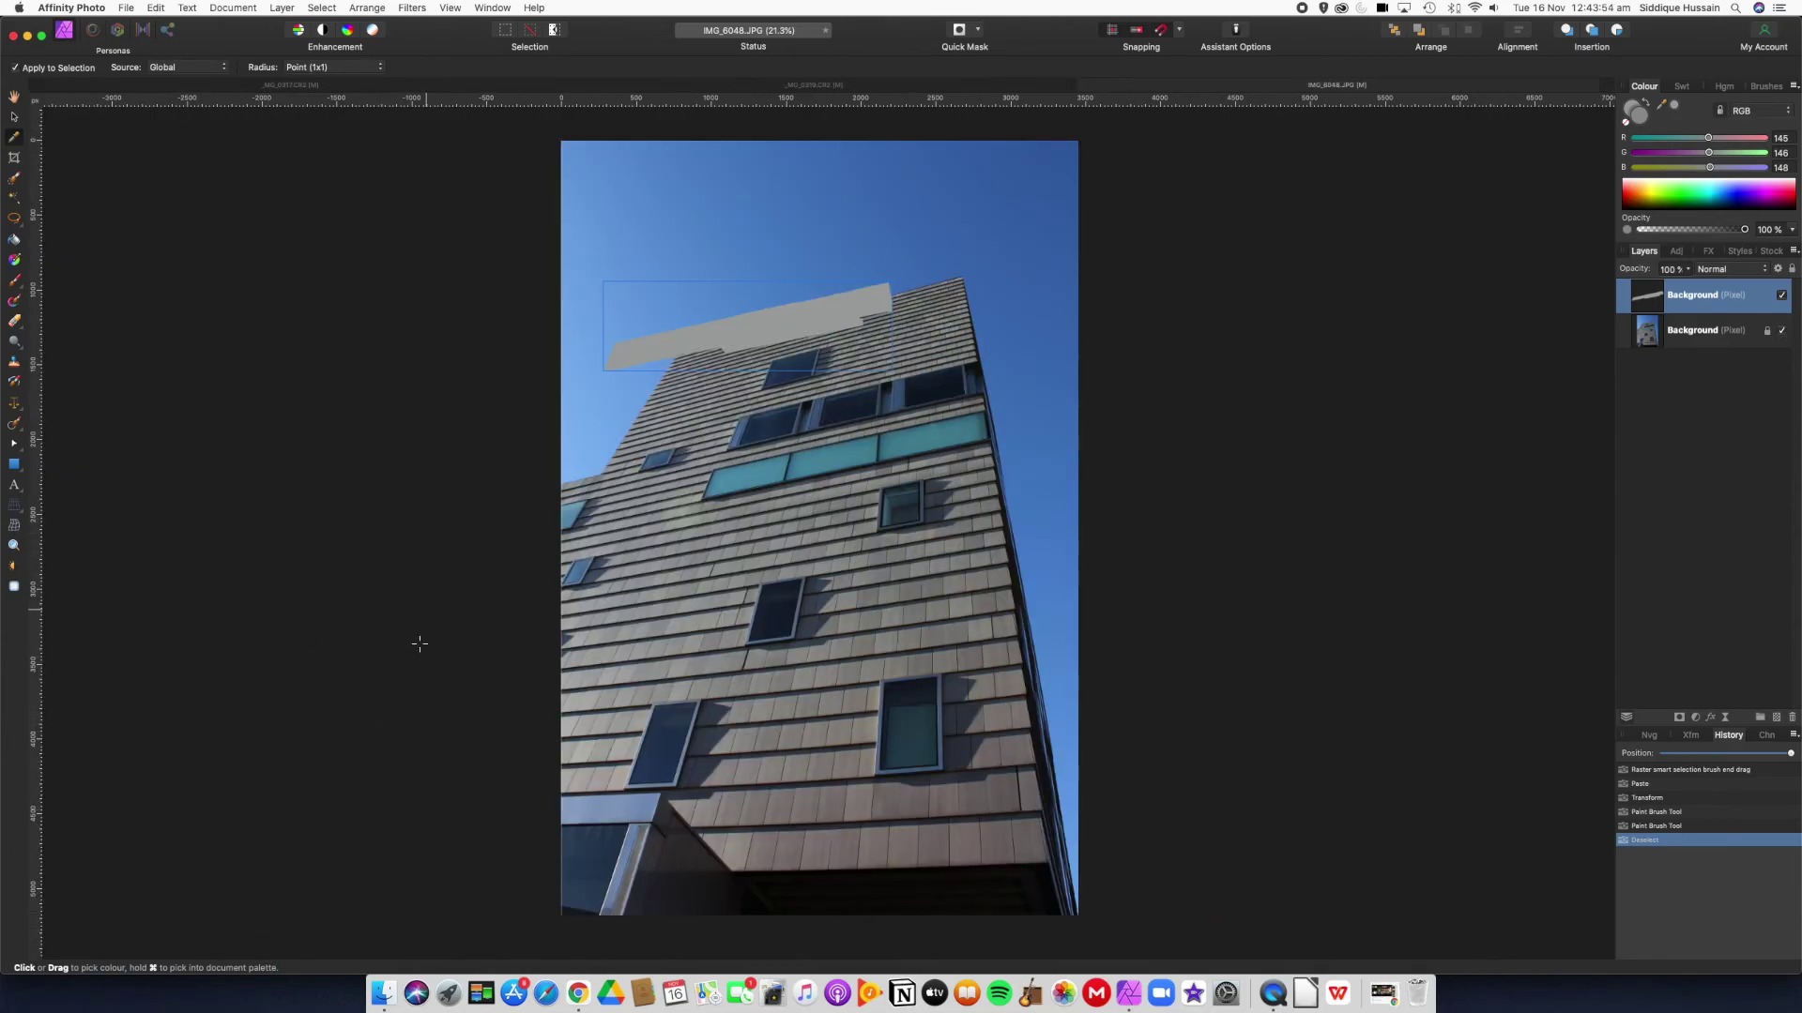